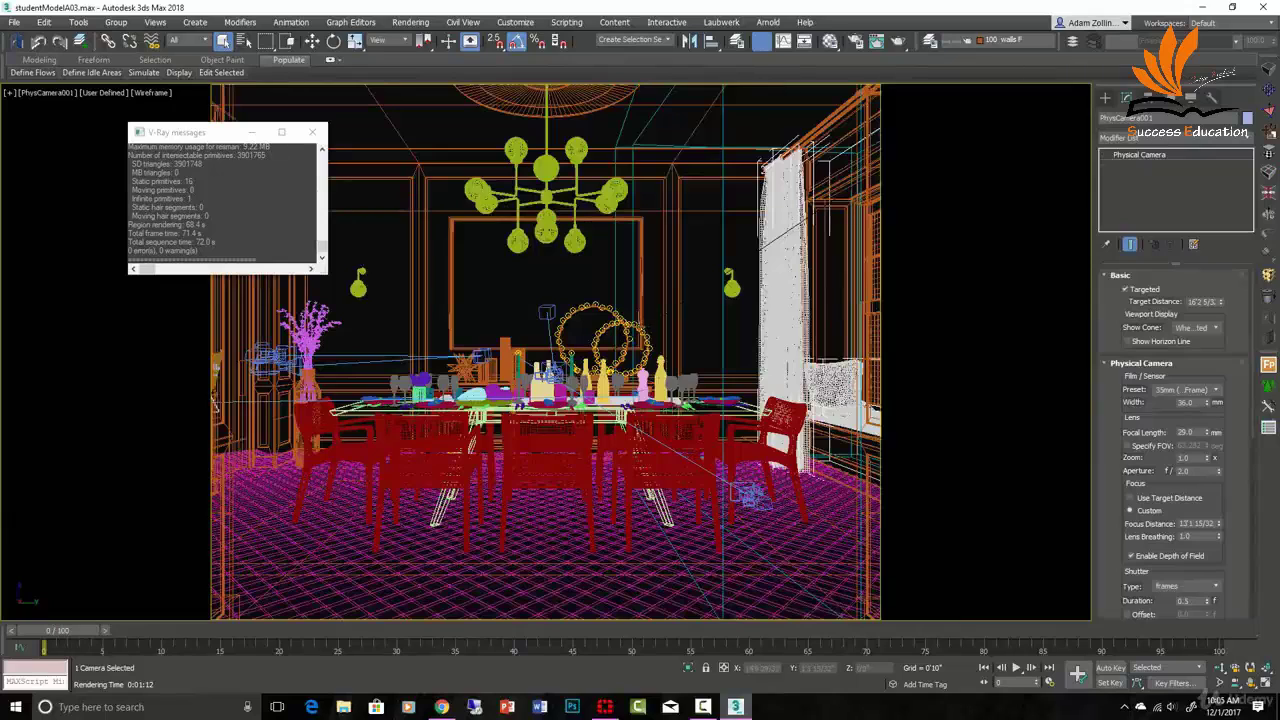
Display the camera view shaded with edged faces and lighten the diffuse colour of the 13 - Default V-Ray material to near white
{"action": "key", "text": "F3"}
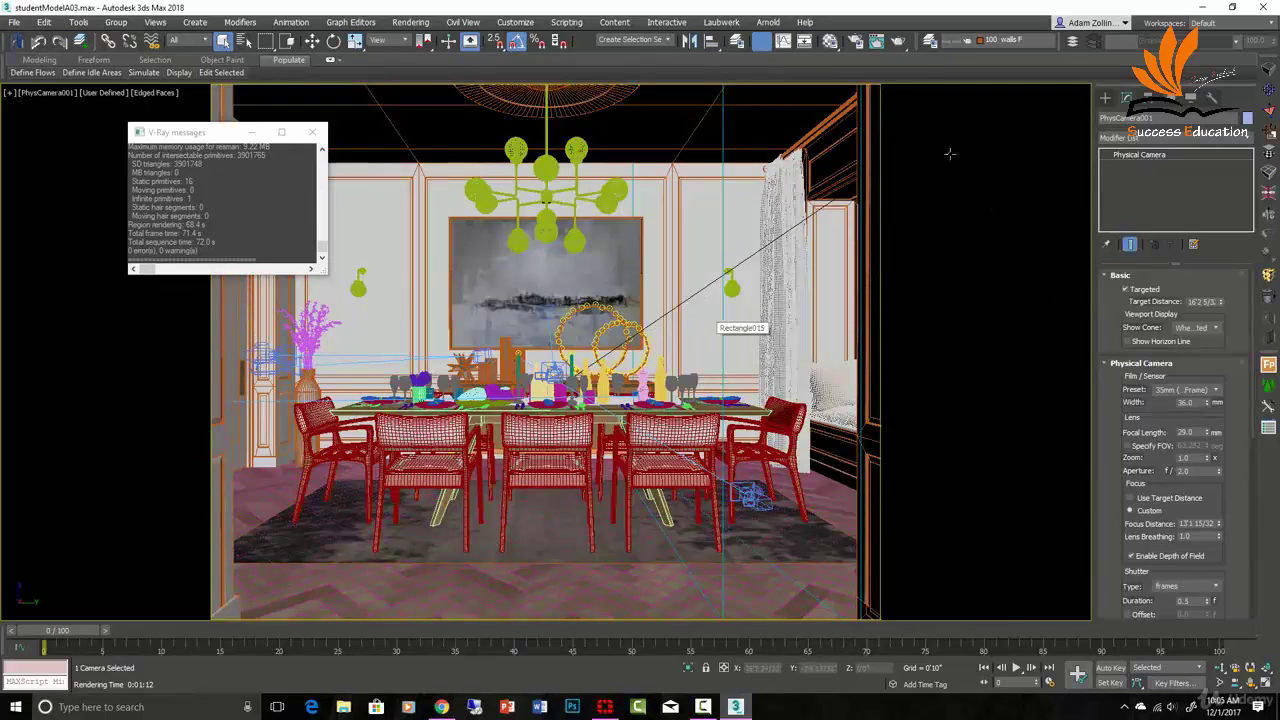
{"action": "left_click", "coordinate": [834, 44]}
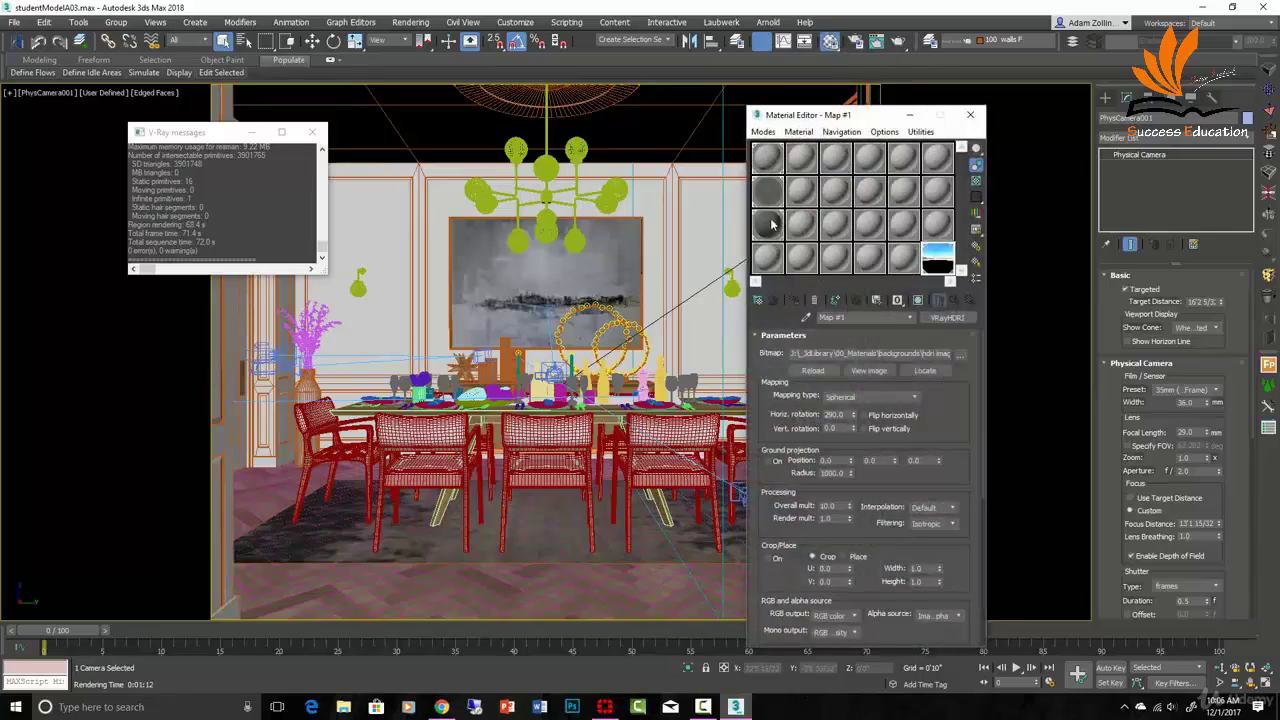
{"action": "left_click", "coordinate": [768, 224]}
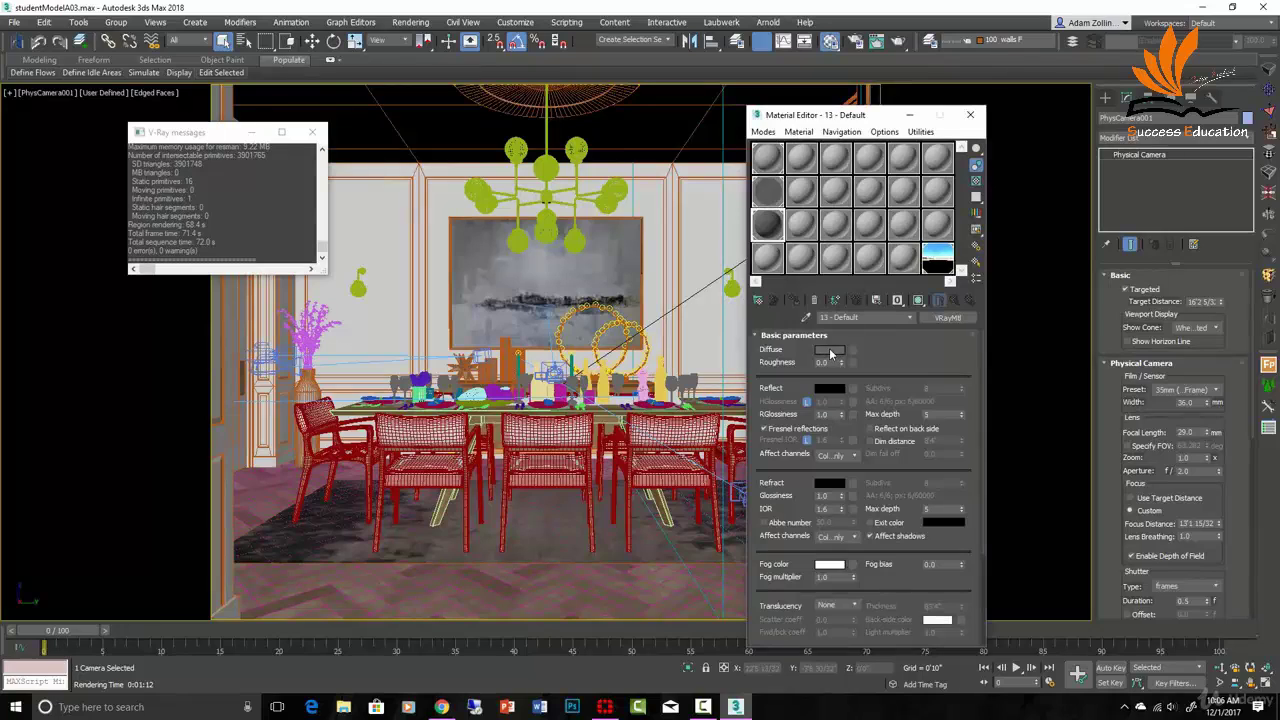
{"action": "left_click", "coordinate": [830, 352]}
{"action": "left_click", "coordinate": [492, 205]}
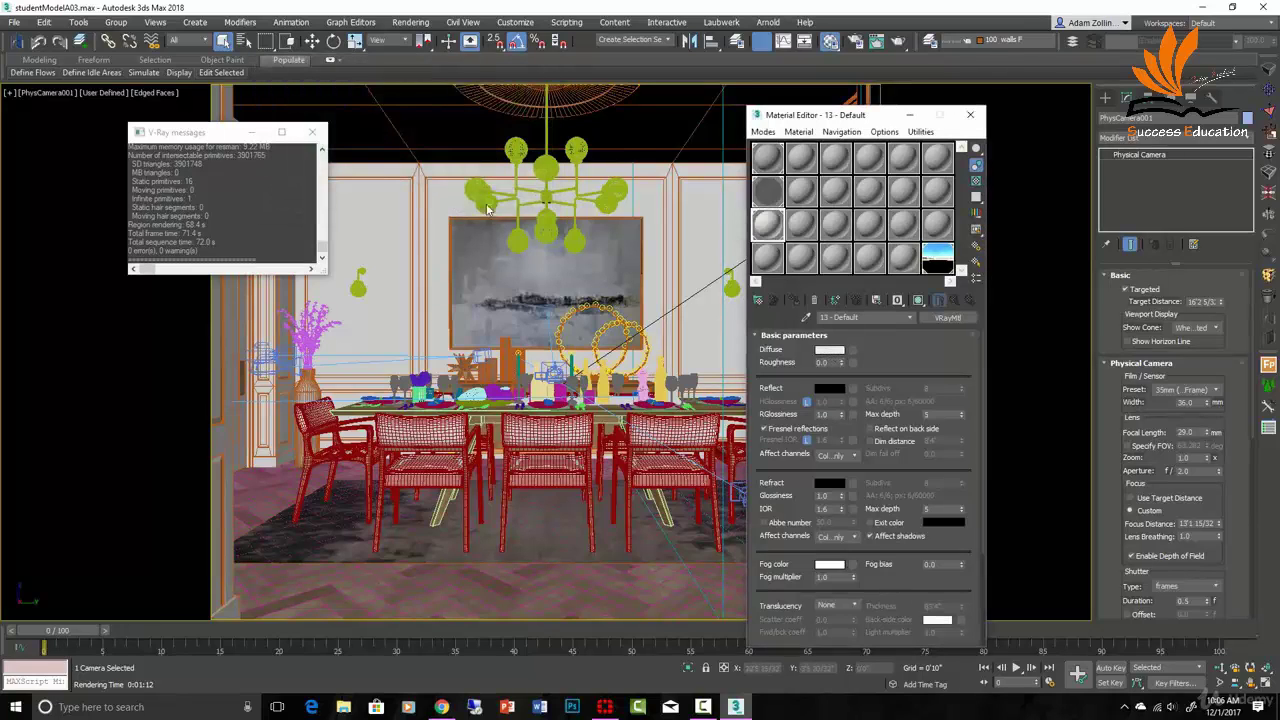
{"action": "left_click", "coordinate": [969, 115]}
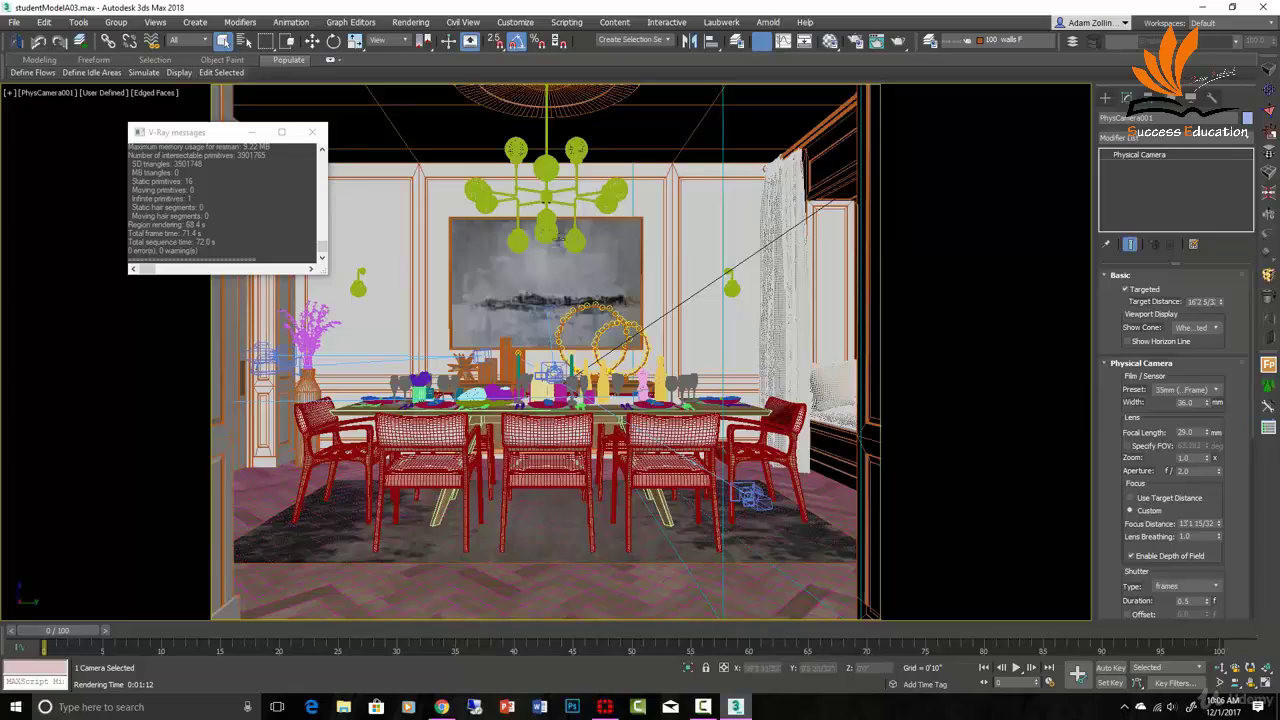
Group the chandelier and both wall sconces under the name "lights"
{"action": "left_click", "coordinate": [549, 173]}
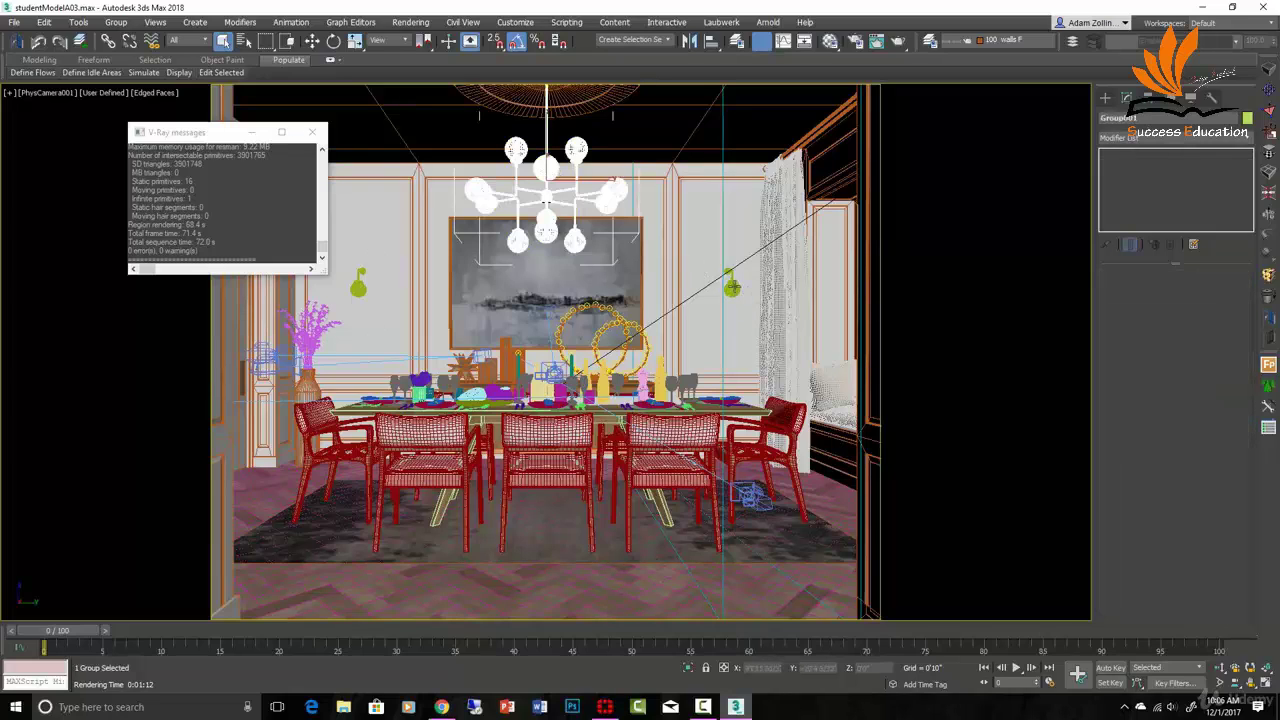
{"action": "left_click", "coordinate": [732, 288], "text": "ctrl"}
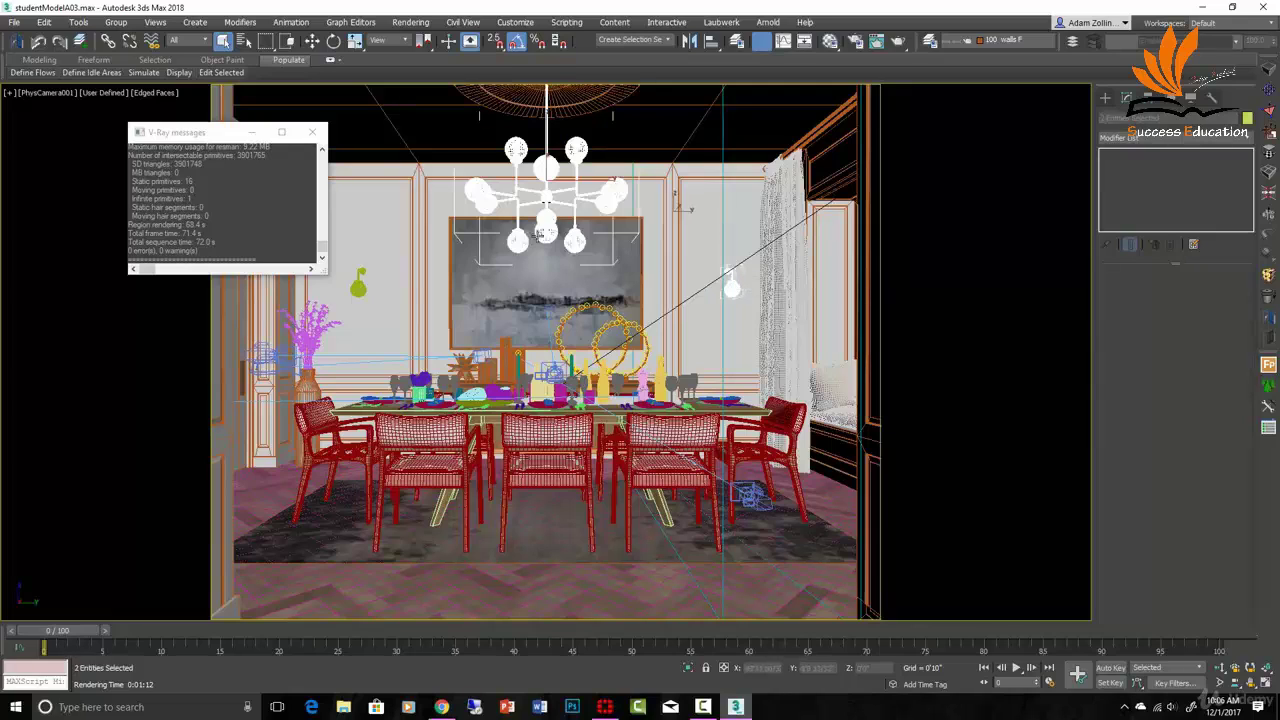
{"action": "left_click", "coordinate": [356, 287], "text": "ctrl"}
{"action": "key", "text": "ctrl+g"}
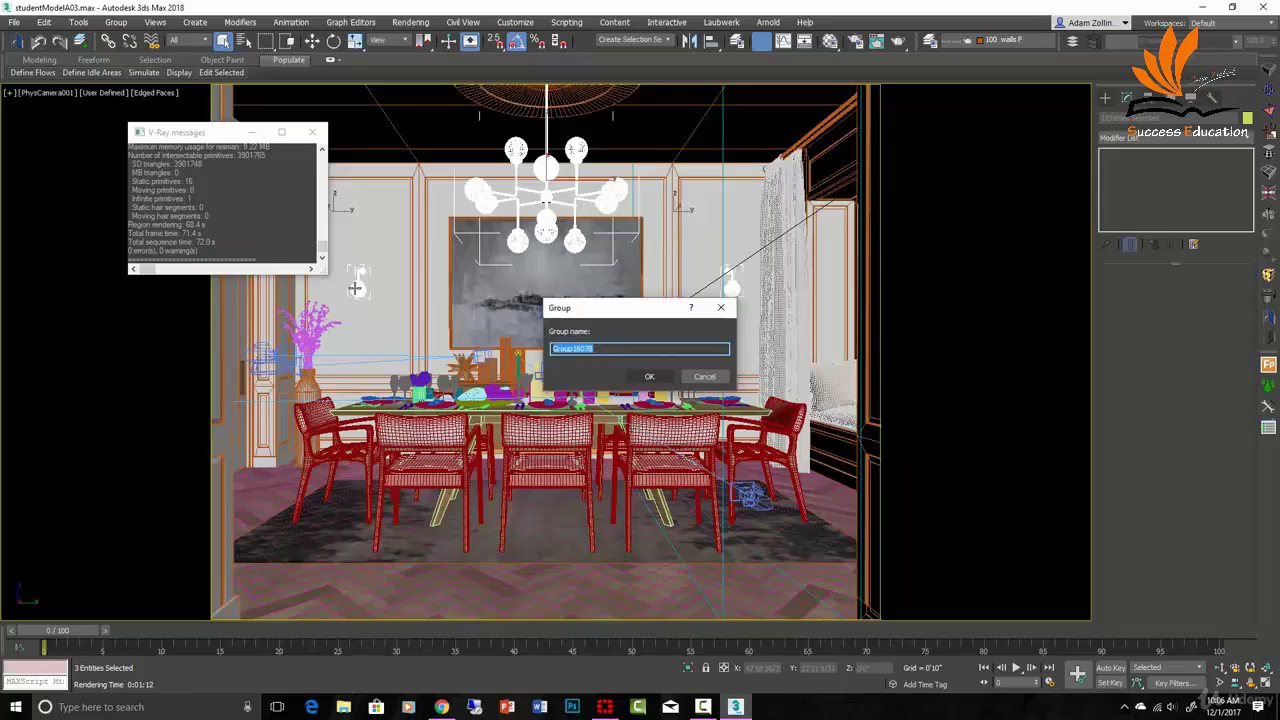
{"action": "key", "text": "BackSpace"}
{"action": "type", "text": "lights"}
{"action": "key", "text": "Return"}
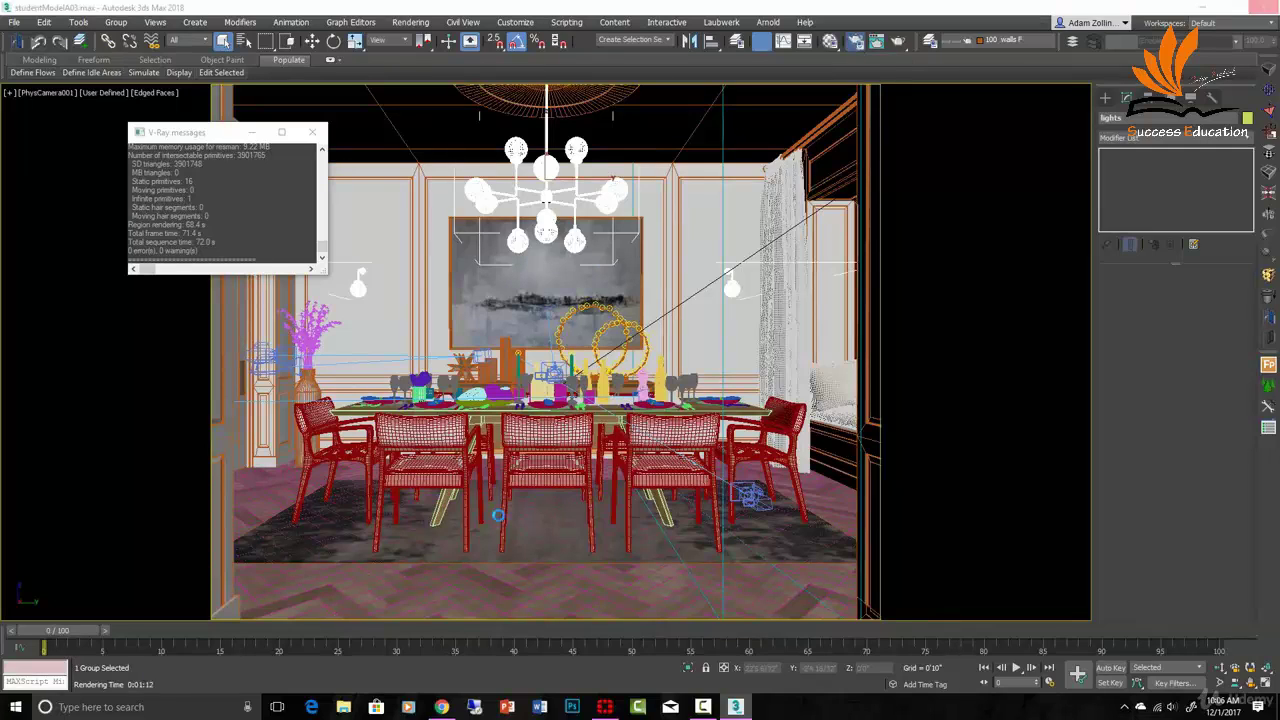
Add the lights group to the override material's exclude list in V-Ray's global switches and render the camera view
{"action": "left_click", "coordinate": [857, 245]}
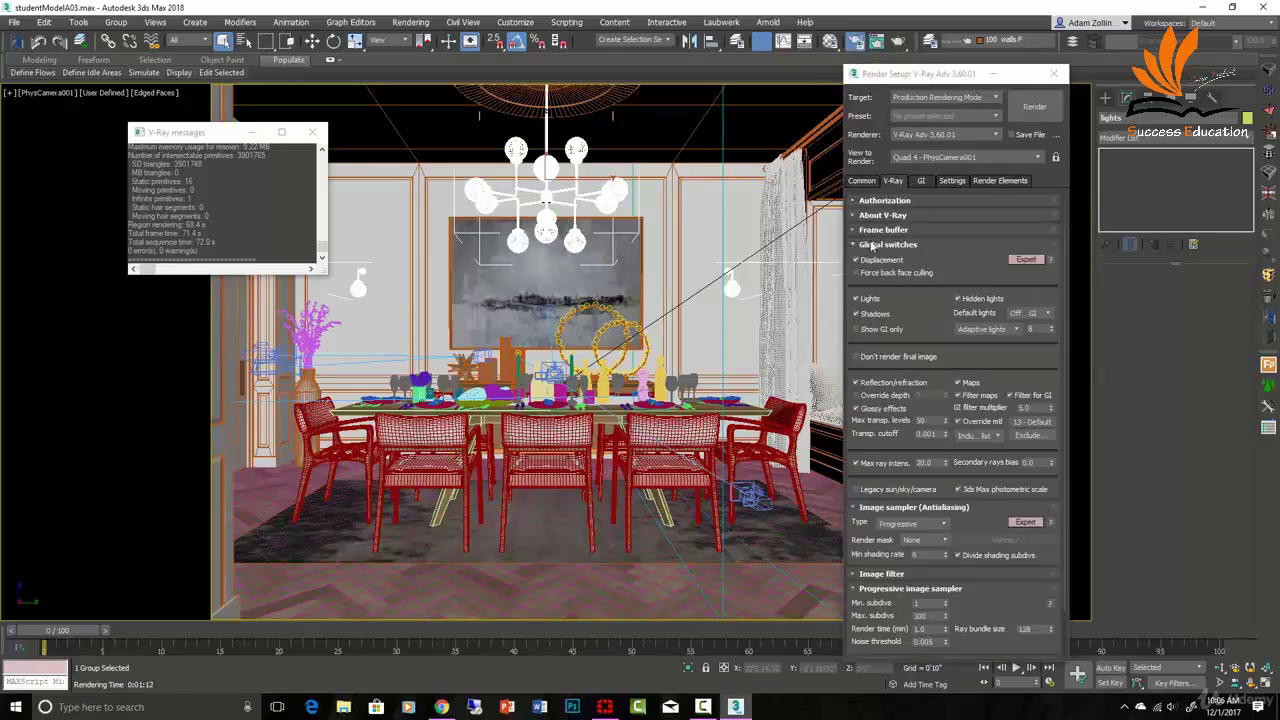
{"action": "left_click", "coordinate": [1030, 436]}
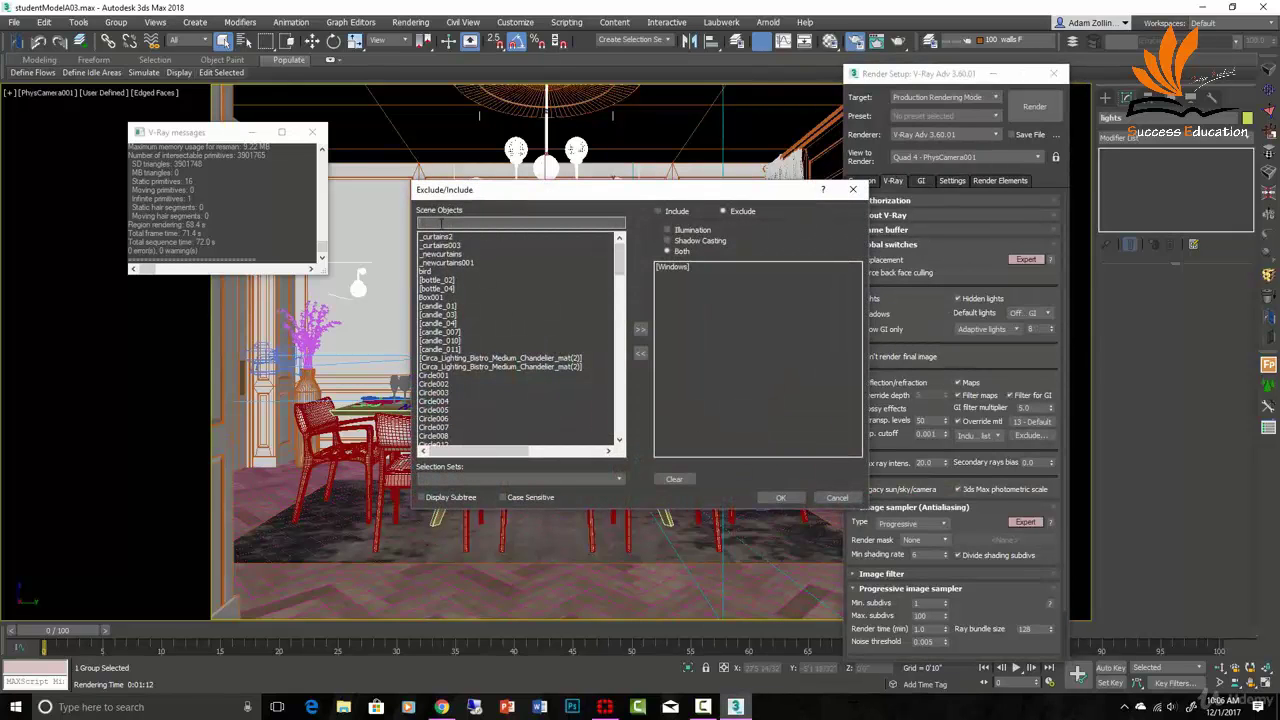
{"action": "type", "text": "[l"}
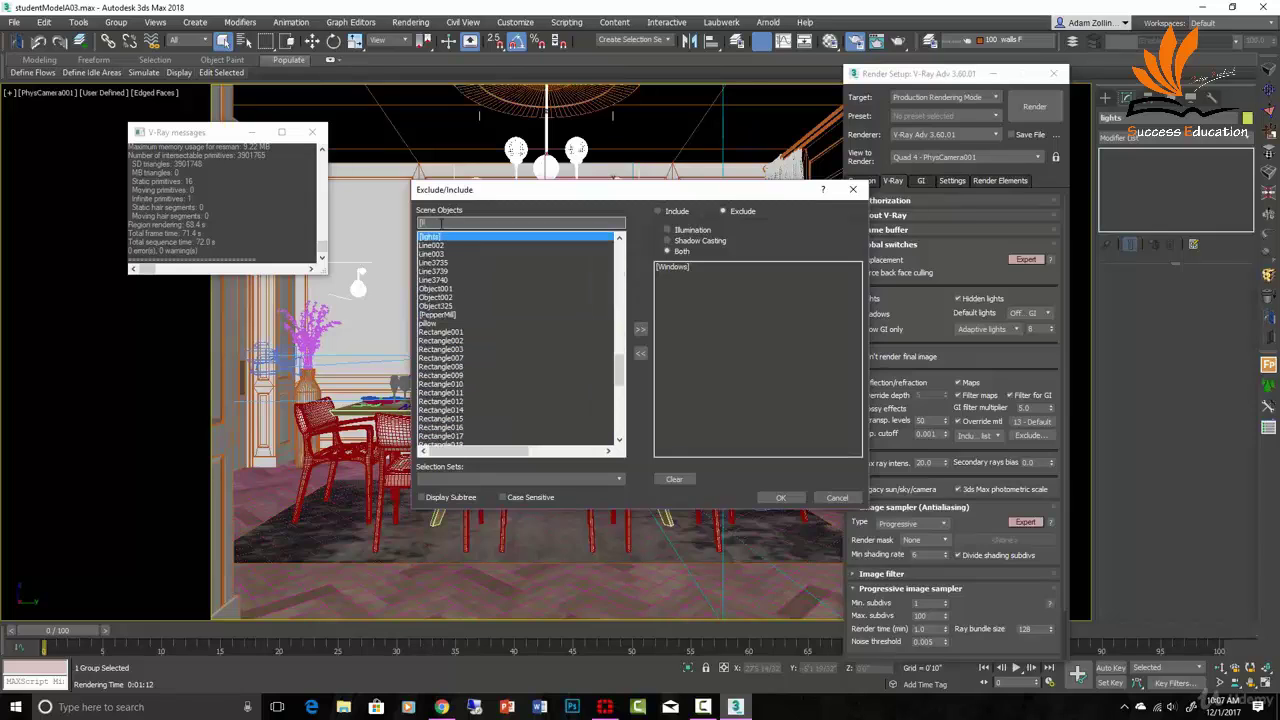
{"action": "type", "text": "igh"}
{"action": "left_click", "coordinate": [641, 329]}
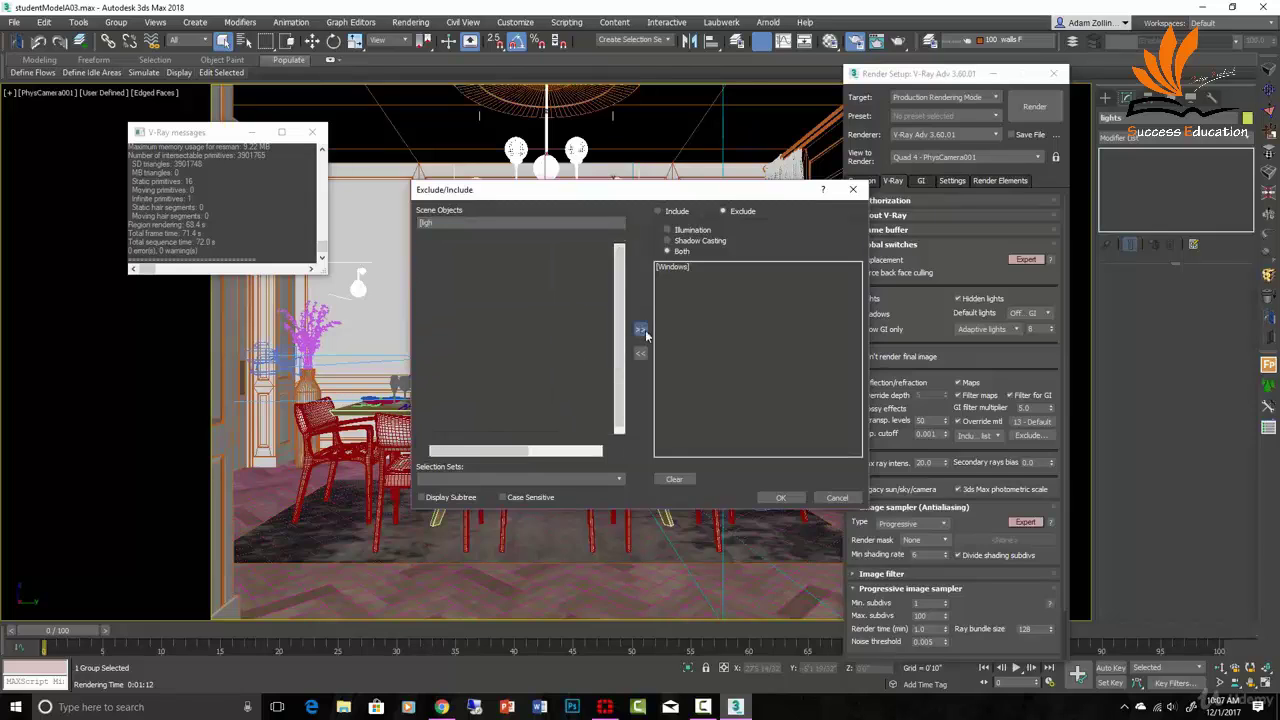
{"action": "left_click", "coordinate": [784, 498]}
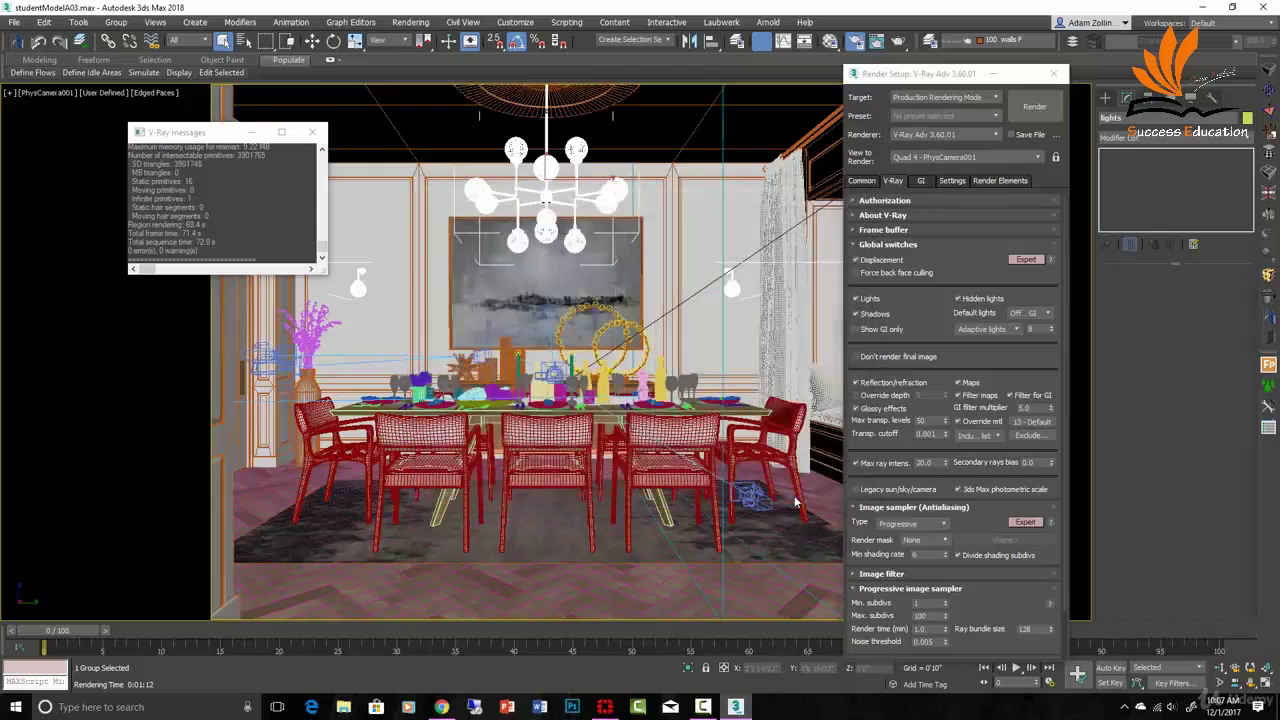
{"action": "left_click", "coordinate": [1053, 73]}
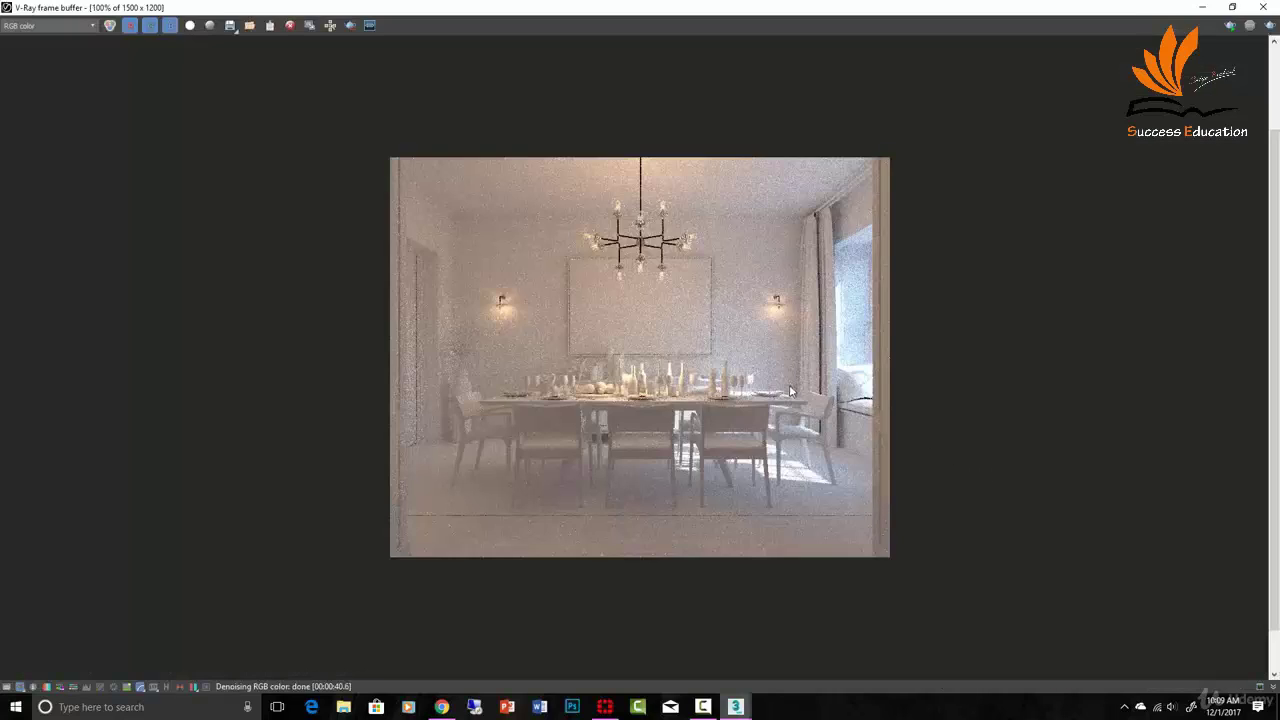
Examine the rendered dining room up close, checking the glow of the chandelier, sconces and table, and close the frame buffer
{"action": "double_click", "coordinate": [795, 393]}
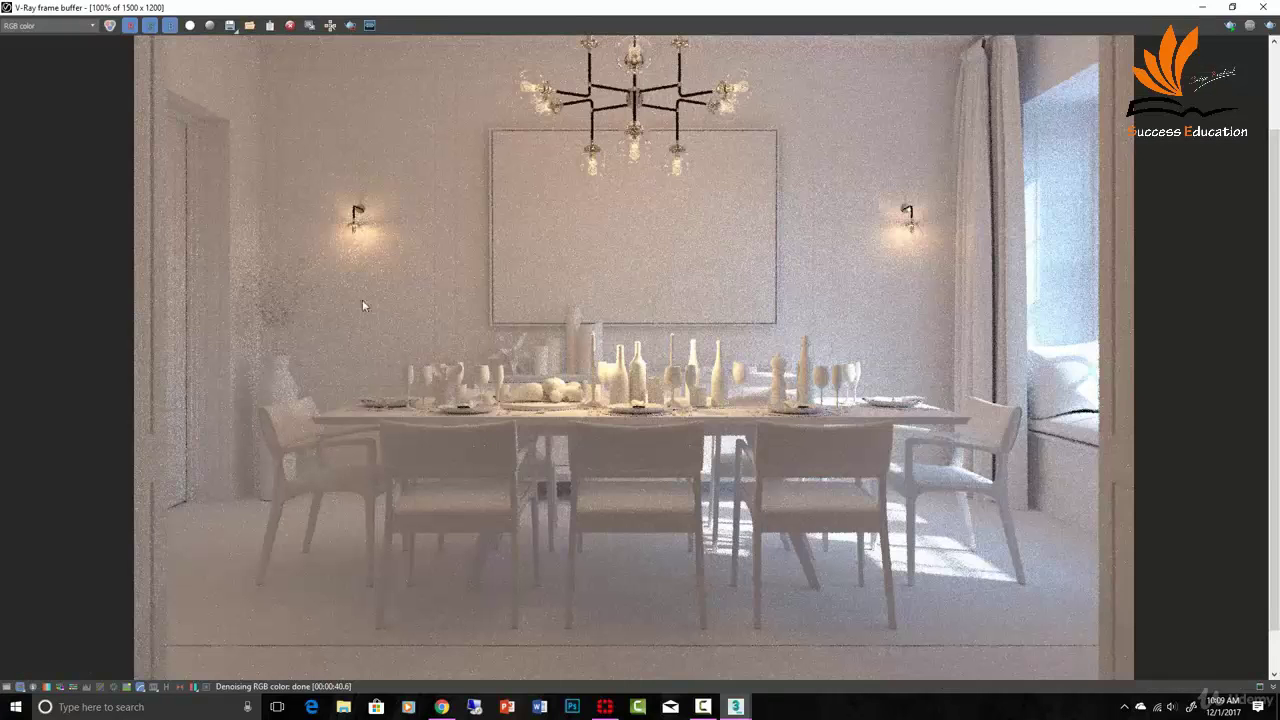
{"action": "scroll", "coordinate": [407, 306], "scroll_direction": "down", "scroll_amount": 2}
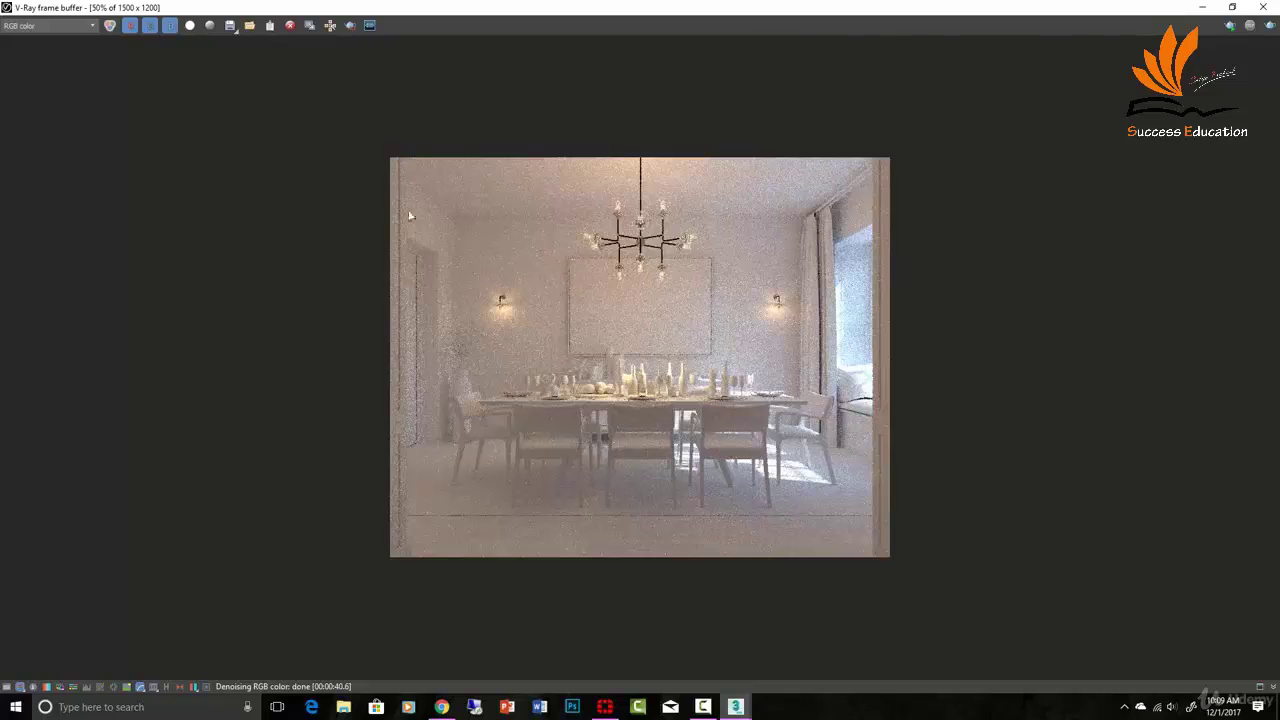
{"action": "double_click", "coordinate": [773, 381]}
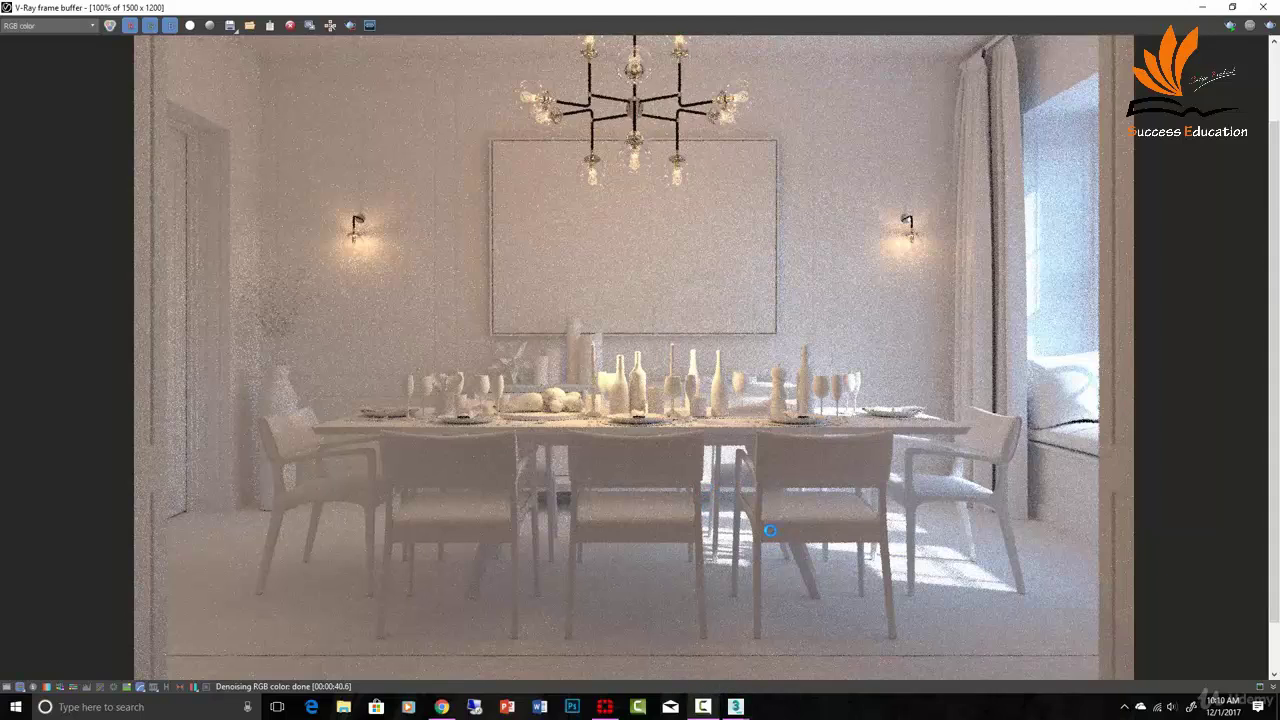
{"action": "left_click", "coordinate": [1265, 7]}
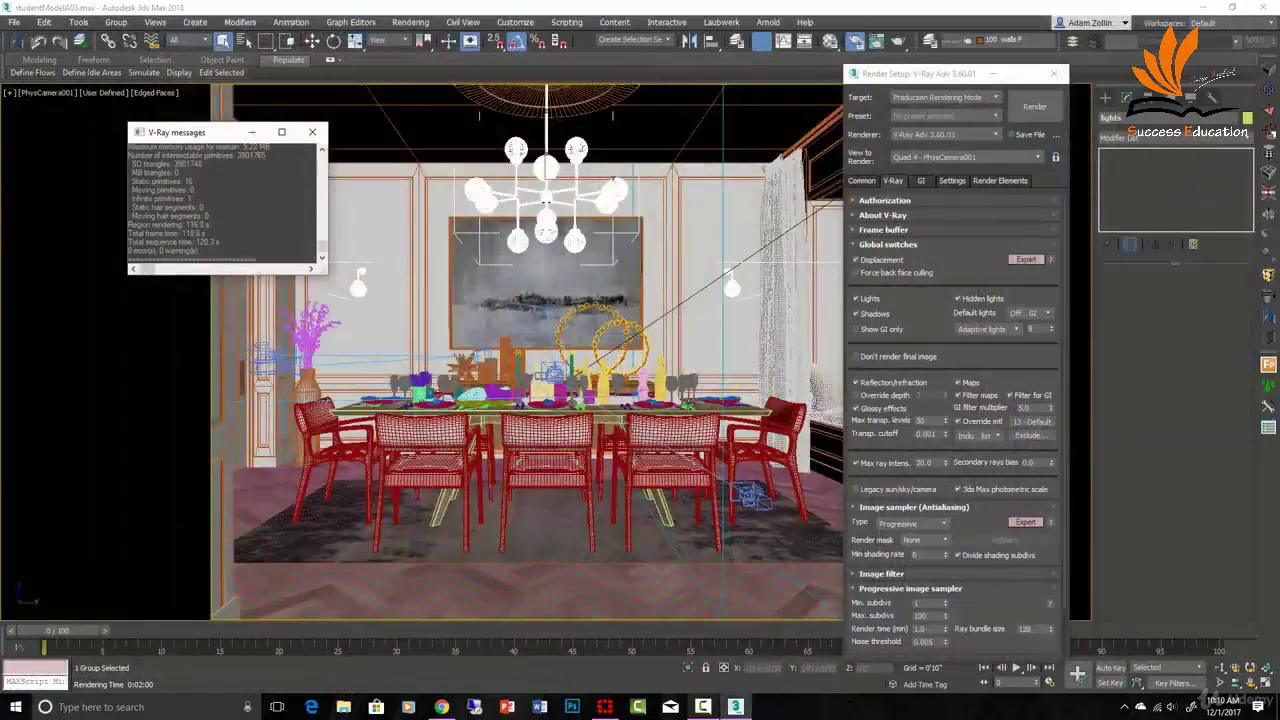
Select the V-Ray sphere light at the tip of the candle beside the wire wreath in the right view
{"action": "key", "text": "t"}
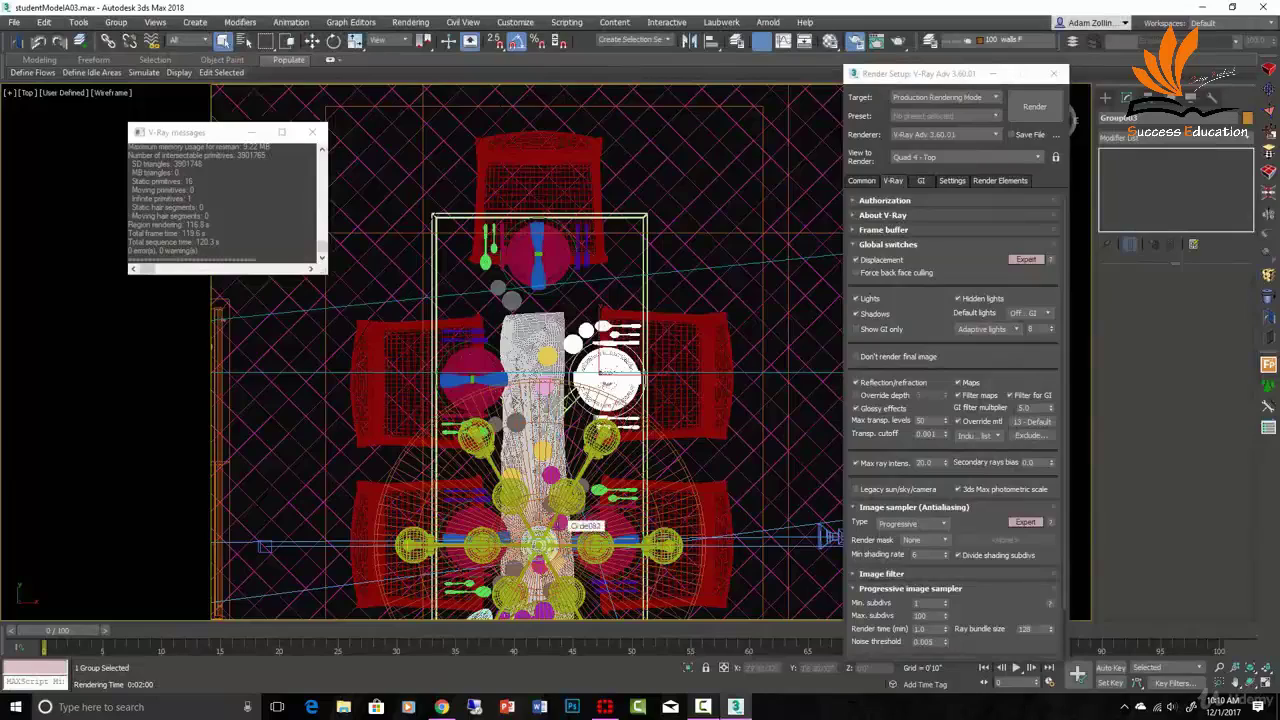
{"action": "key", "text": "r"}
{"action": "scroll", "coordinate": [685, 252], "scroll_direction": "down", "scroll_amount": 5}
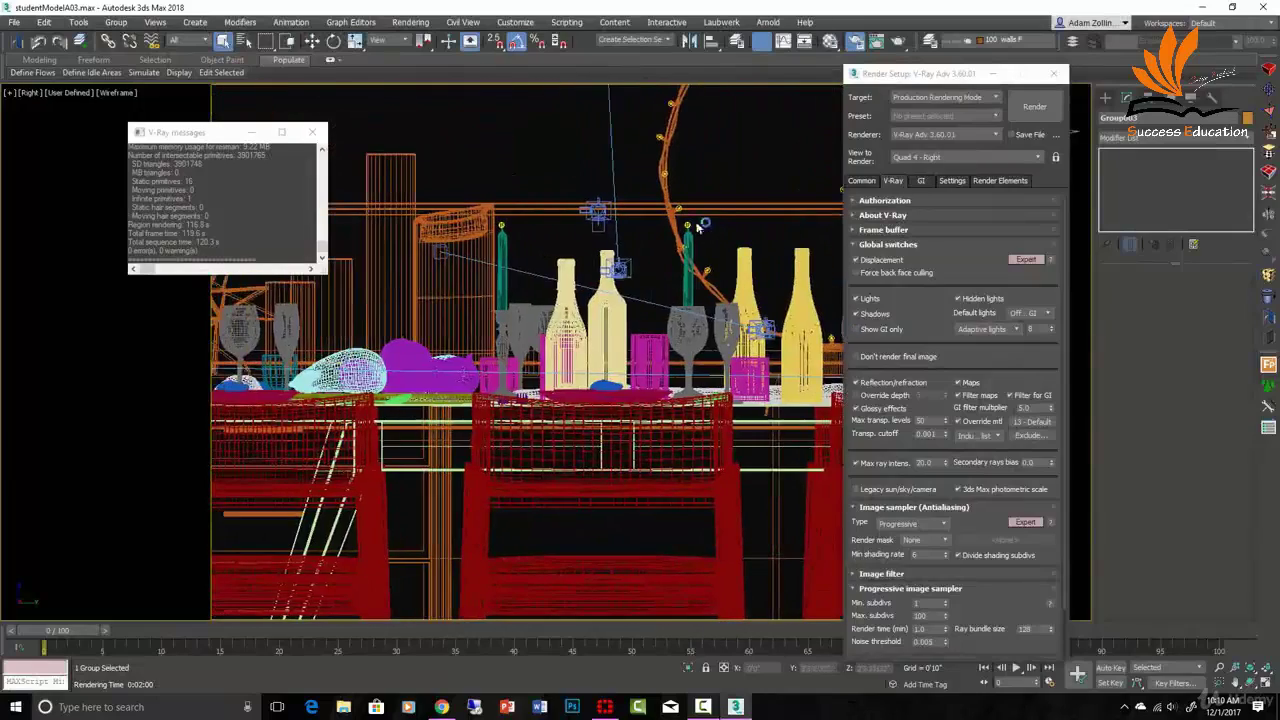
{"action": "scroll", "coordinate": [685, 252], "scroll_direction": "up", "scroll_amount": 10}
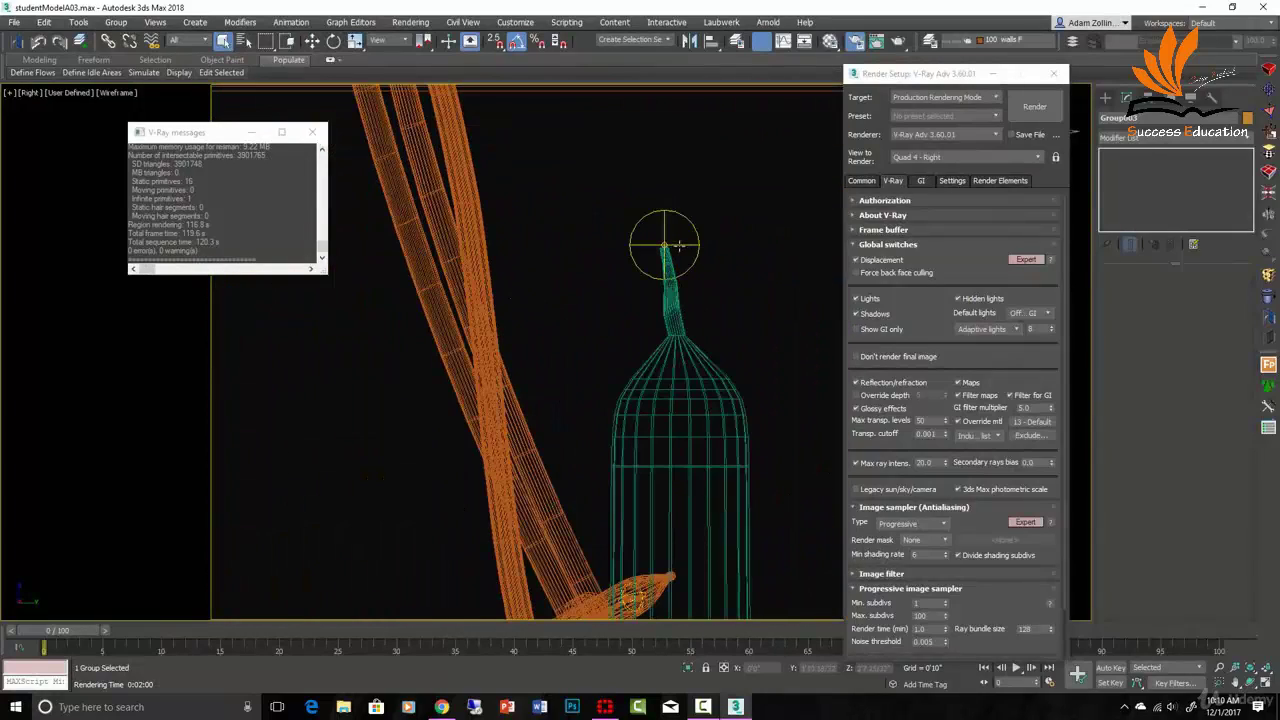
{"action": "left_click", "coordinate": [679, 245]}
{"action": "scroll", "coordinate": [679, 245], "scroll_direction": "up", "scroll_amount": 3}
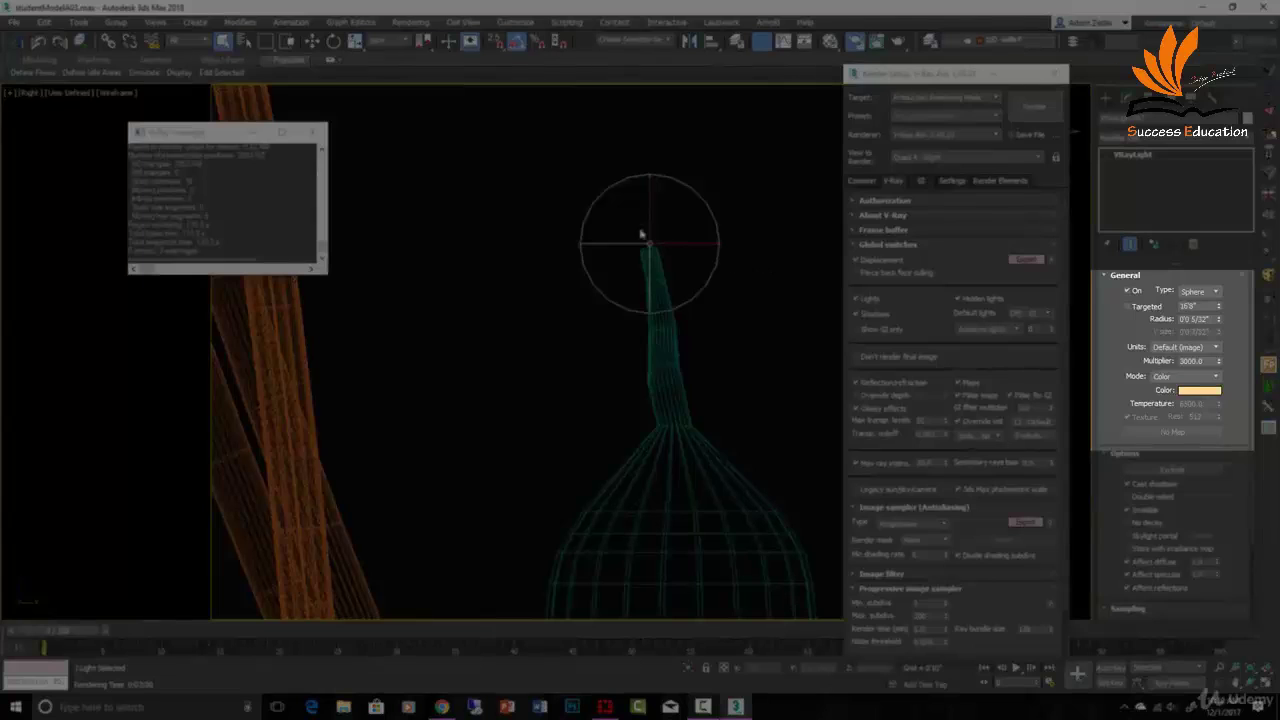
Examine the candle light's radius and multiplier settings and its size compared with the candle tip and surrounding table objects
{"action": "double_click", "coordinate": [1212, 364]}
{"action": "scroll", "coordinate": [560, 257], "scroll_direction": "down", "scroll_amount": 6}
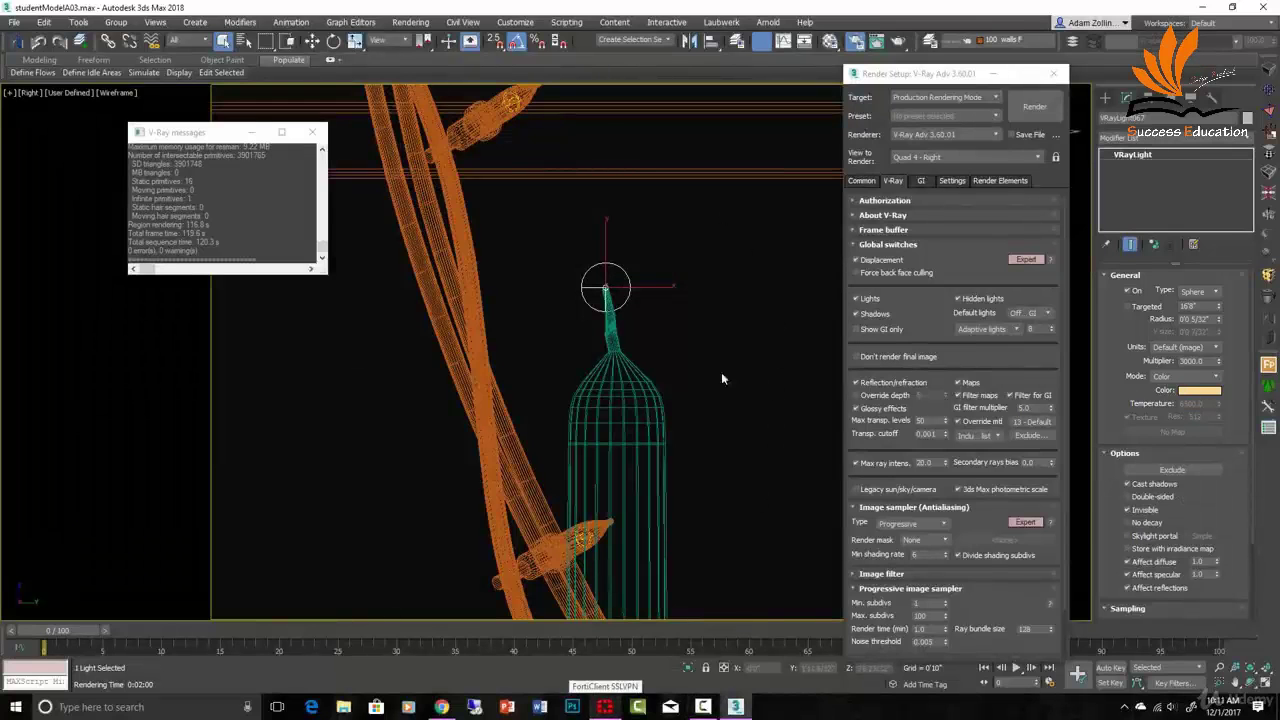
{"action": "scroll", "coordinate": [630, 336], "scroll_direction": "up", "scroll_amount": 3}
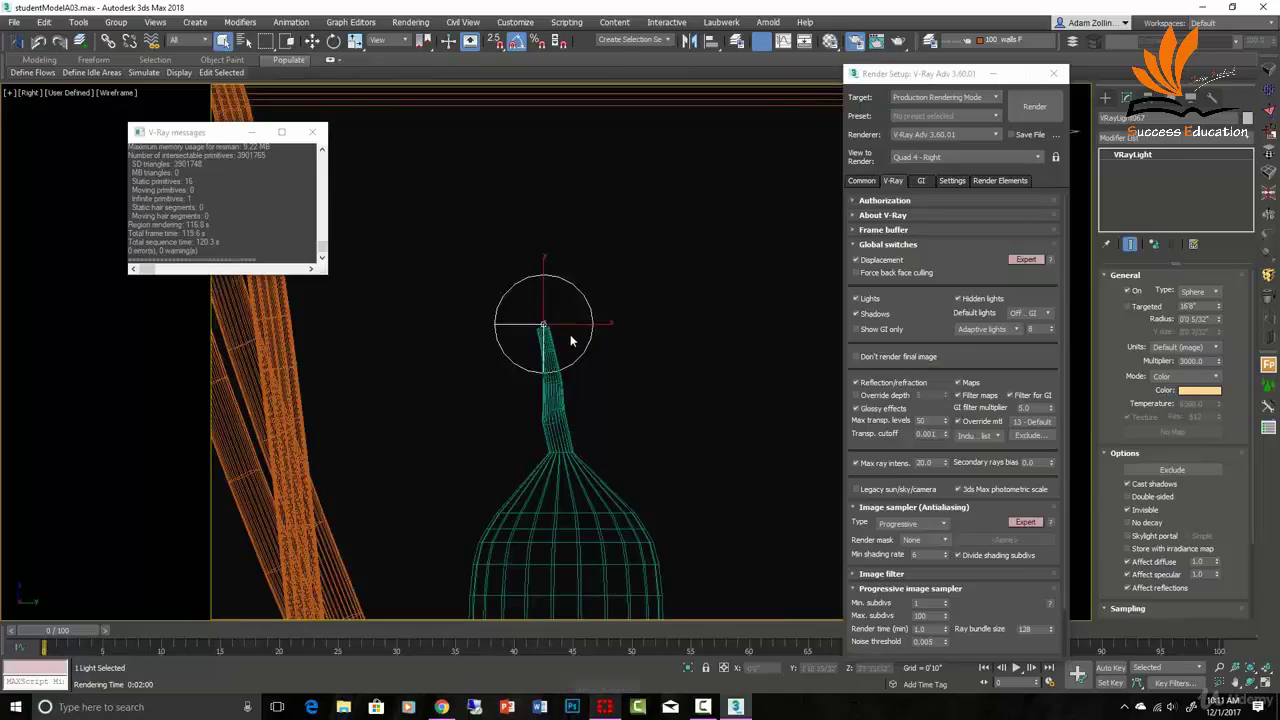
{"action": "scroll", "coordinate": [588, 337], "scroll_direction": "down", "scroll_amount": 2}
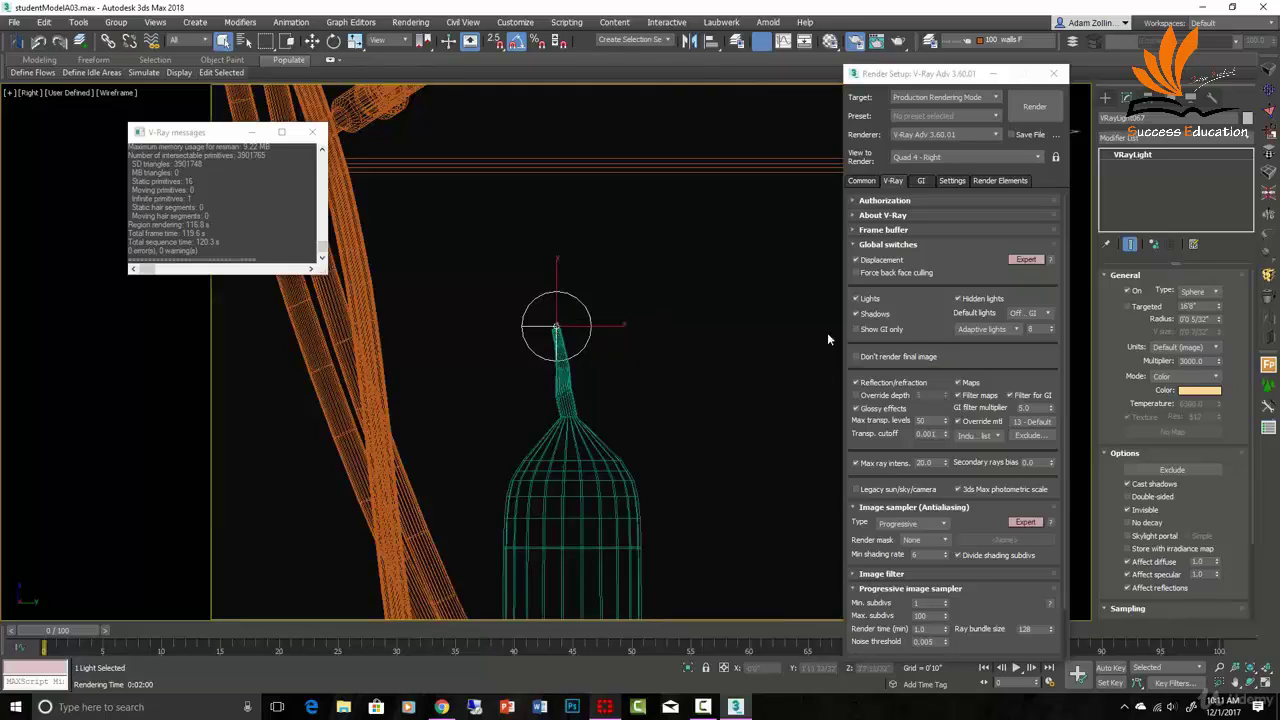
{"action": "double_click", "coordinate": [1195, 361]}
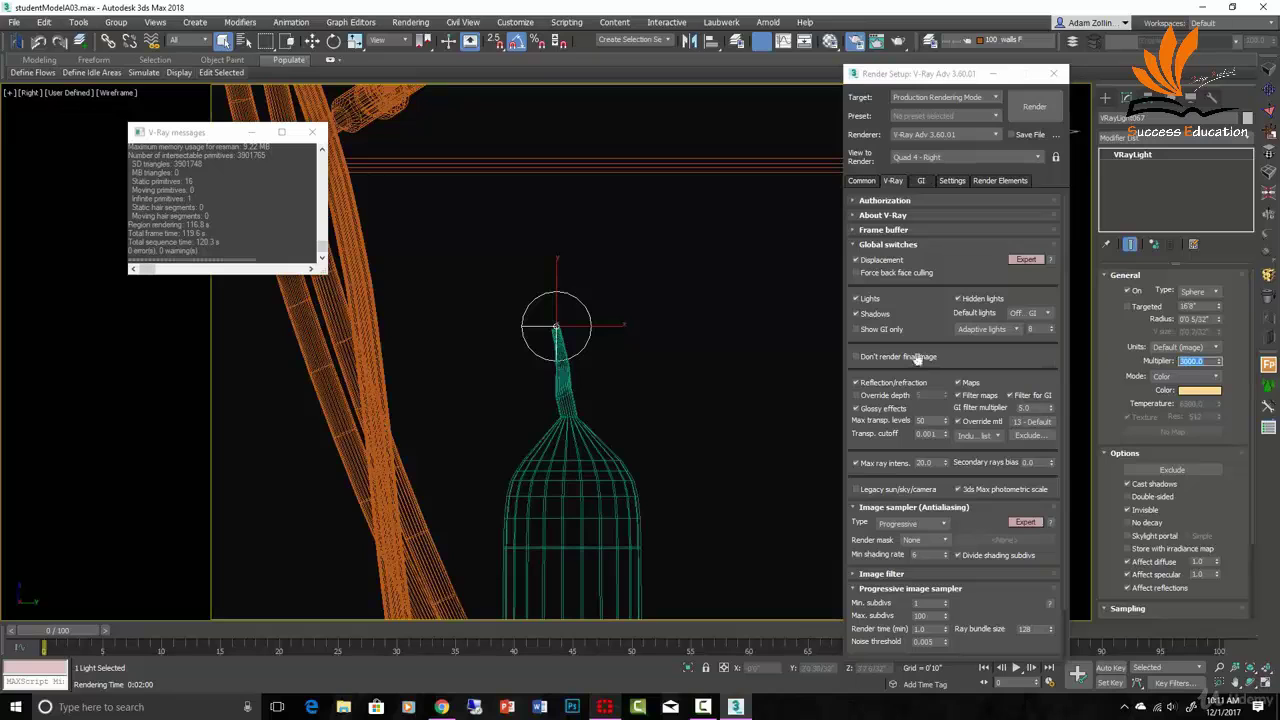
{"action": "scroll", "coordinate": [697, 365], "scroll_direction": "down", "scroll_amount": 8}
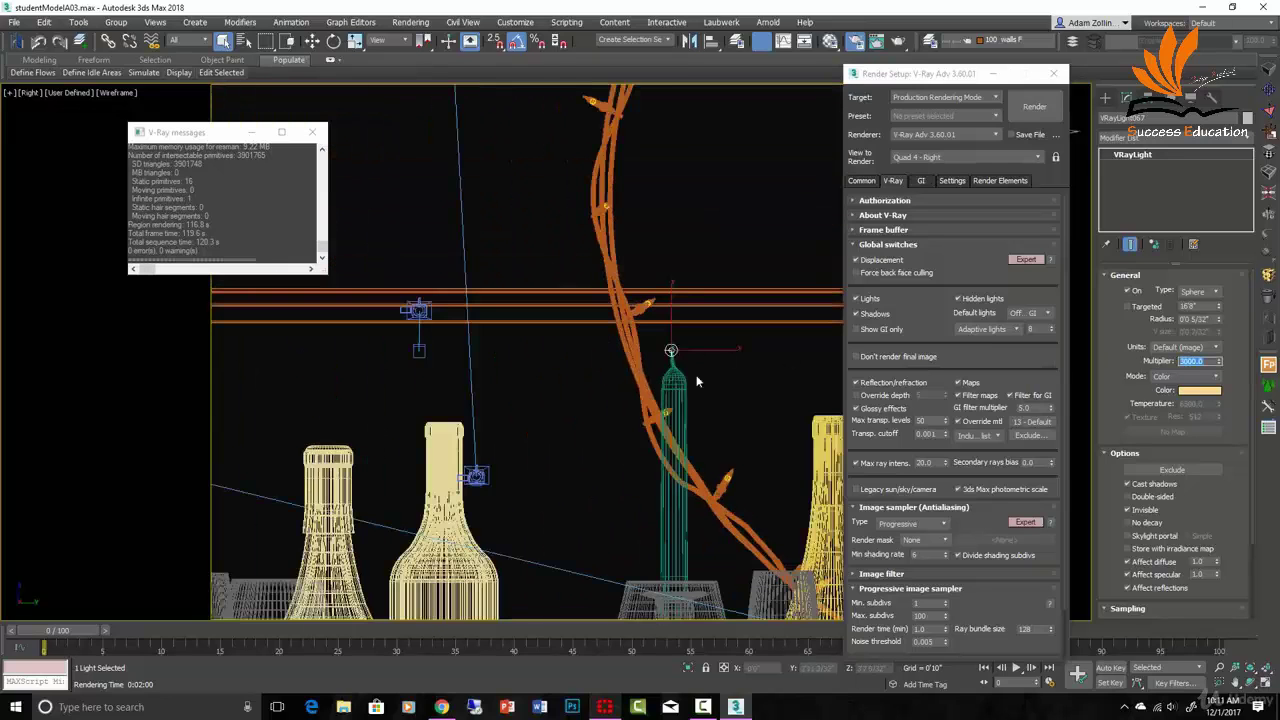
{"action": "middle_click_drag", "start_coordinate": [697, 405], "coordinate": [812, 400]}
{"action": "scroll", "coordinate": [812, 355], "scroll_direction": "up", "scroll_amount": 8}
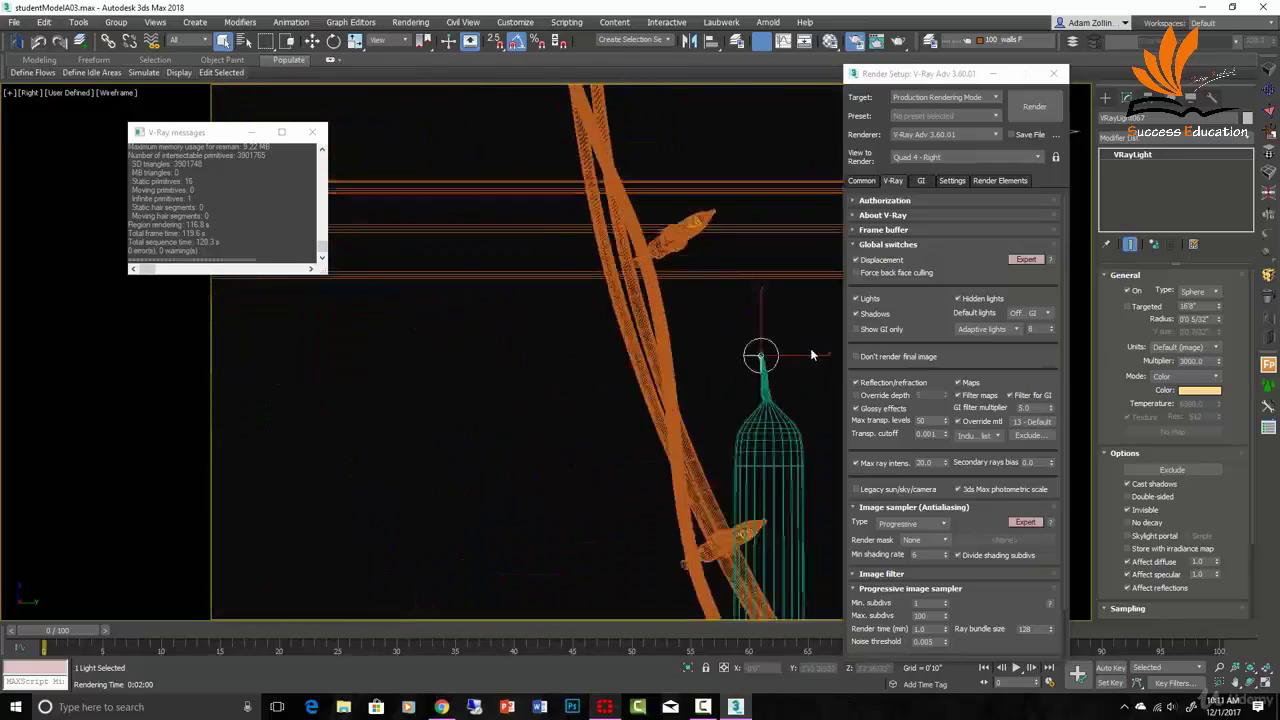
{"action": "scroll", "coordinate": [811, 350], "scroll_direction": "down", "scroll_amount": 3}
{"action": "middle_click_drag", "start_coordinate": [811, 348], "coordinate": [676, 356]}
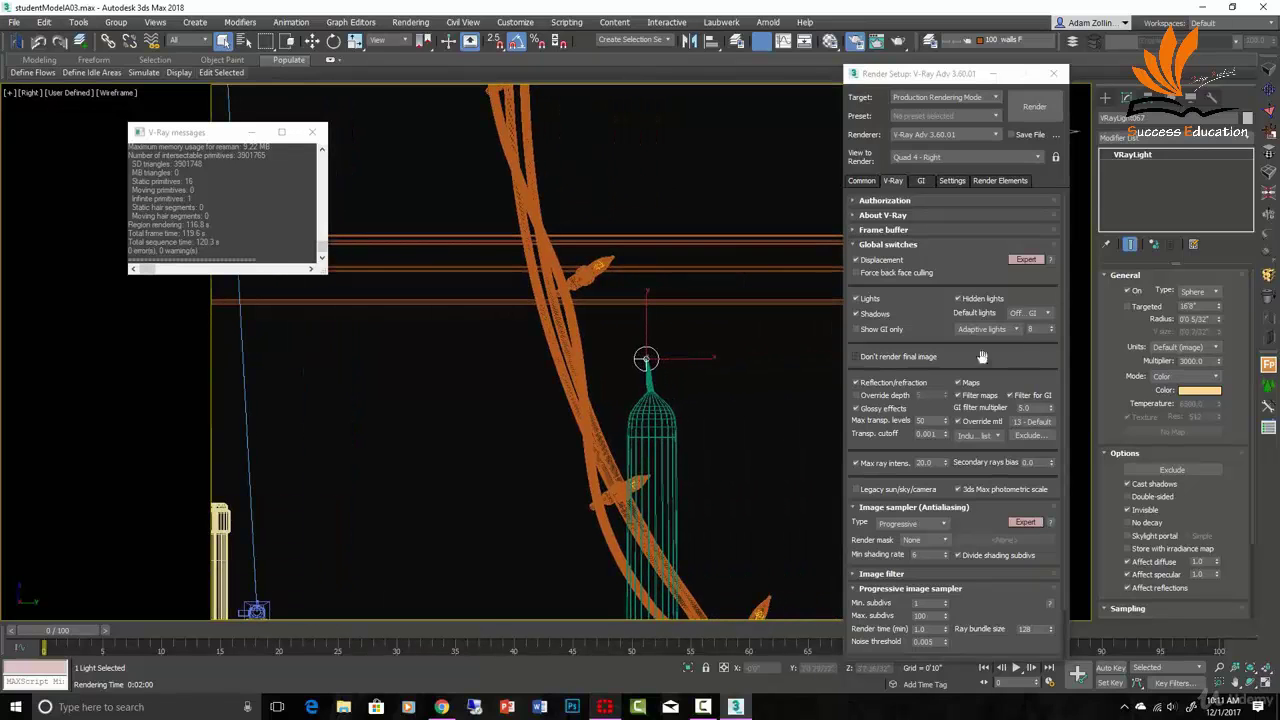
{"action": "left_click_drag", "start_coordinate": [1205, 361], "coordinate": [1140, 365]}
{"action": "scroll", "coordinate": [655, 352], "scroll_direction": "down", "scroll_amount": 4}
{"action": "scroll", "coordinate": [690, 375], "scroll_direction": "up", "scroll_amount": 1}
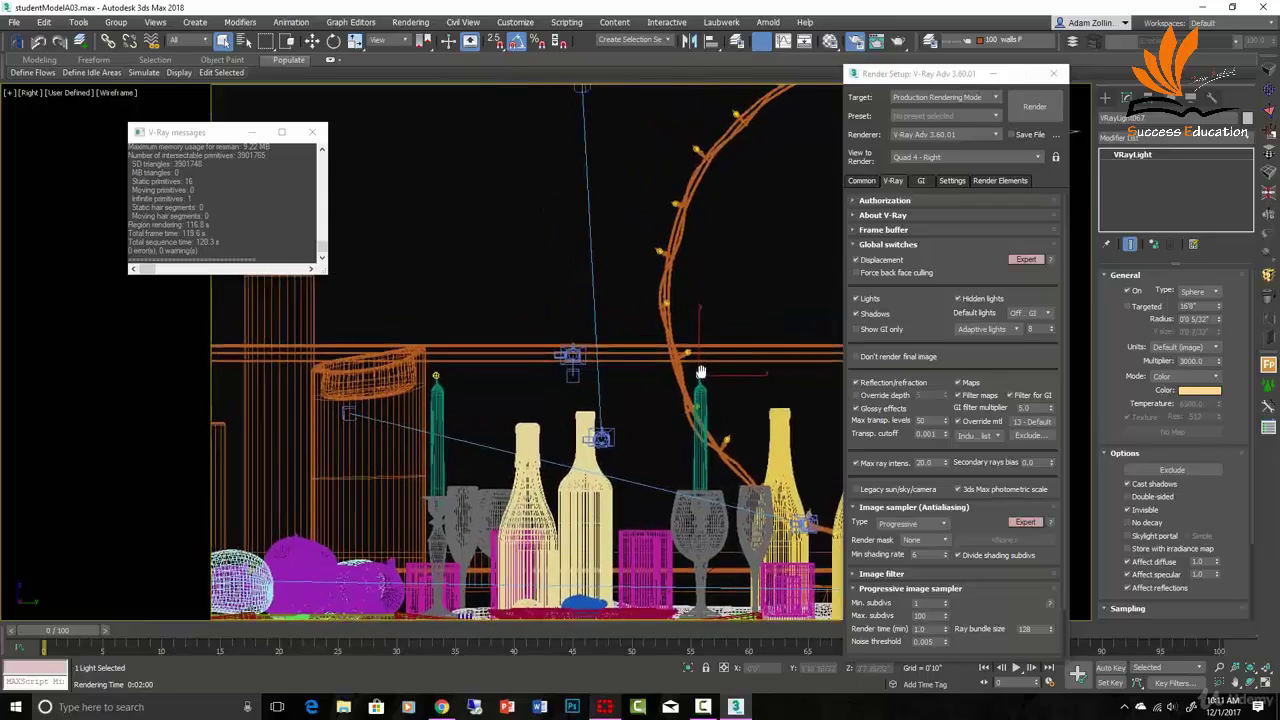
{"action": "scroll", "coordinate": [704, 390], "scroll_direction": "up", "scroll_amount": 3}
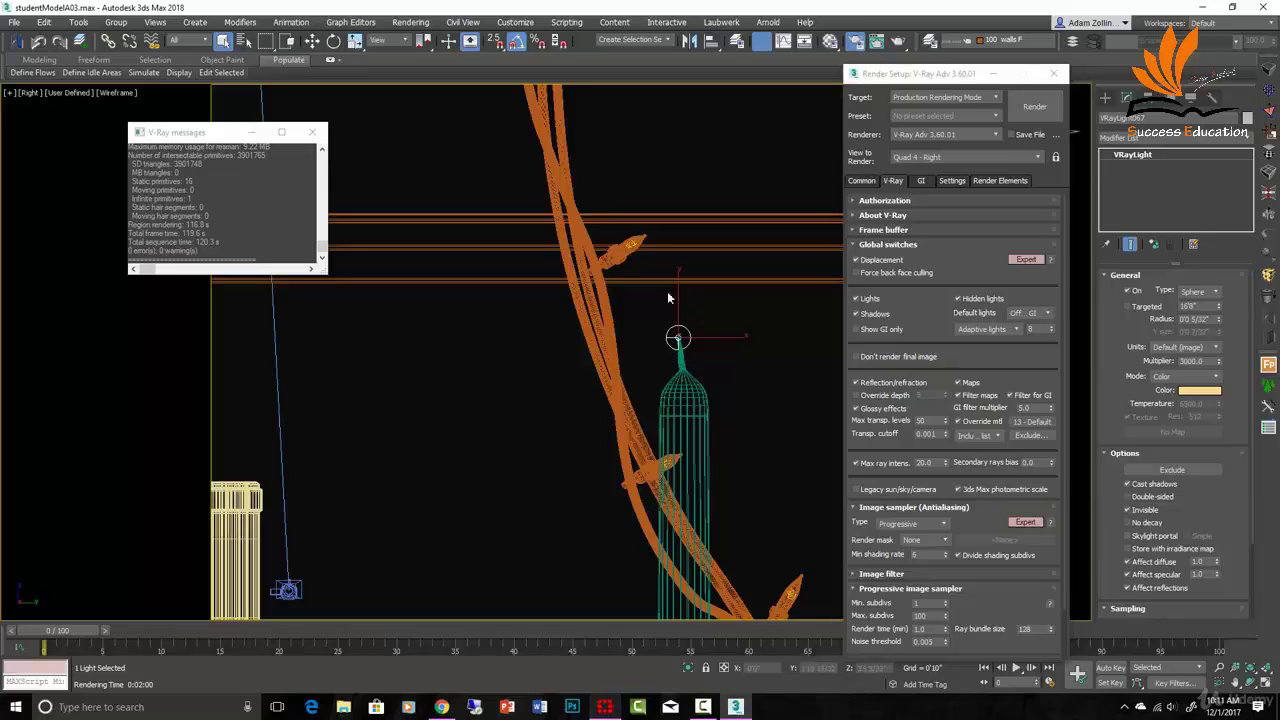
{"action": "scroll", "coordinate": [710, 403], "scroll_direction": "down", "scroll_amount": 5}
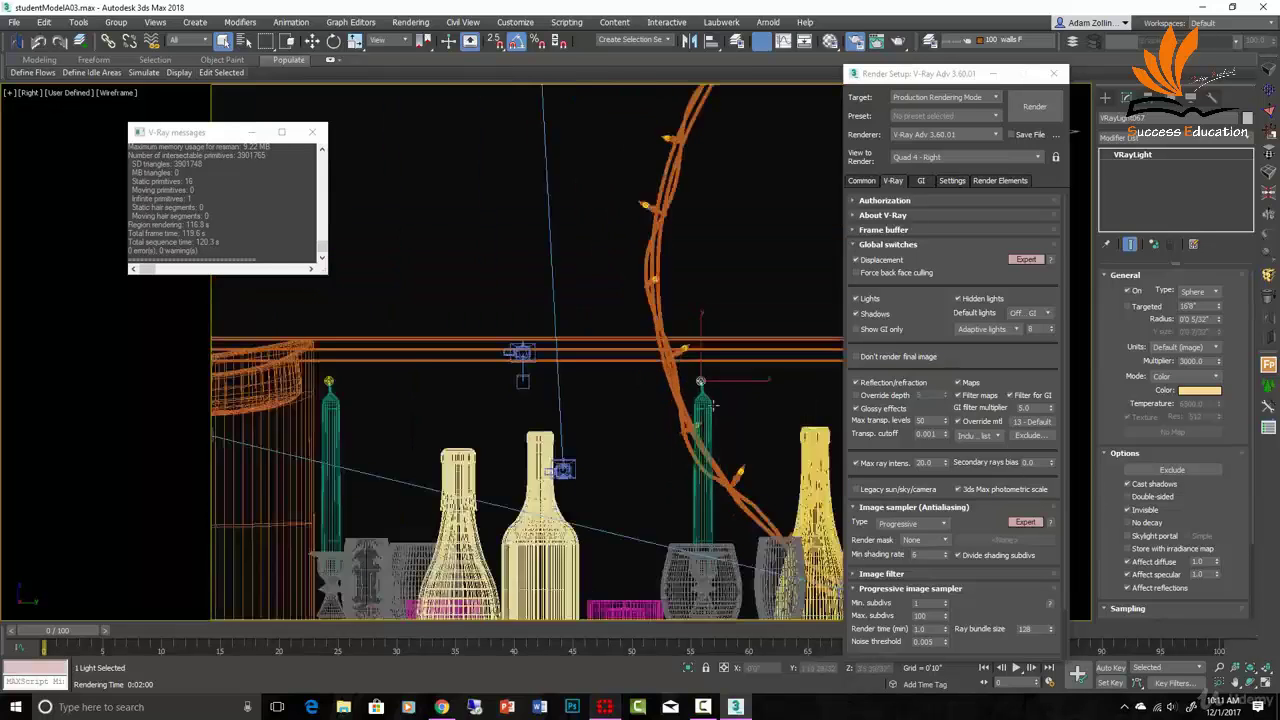
{"action": "scroll", "coordinate": [728, 322], "scroll_direction": "up", "scroll_amount": 2}
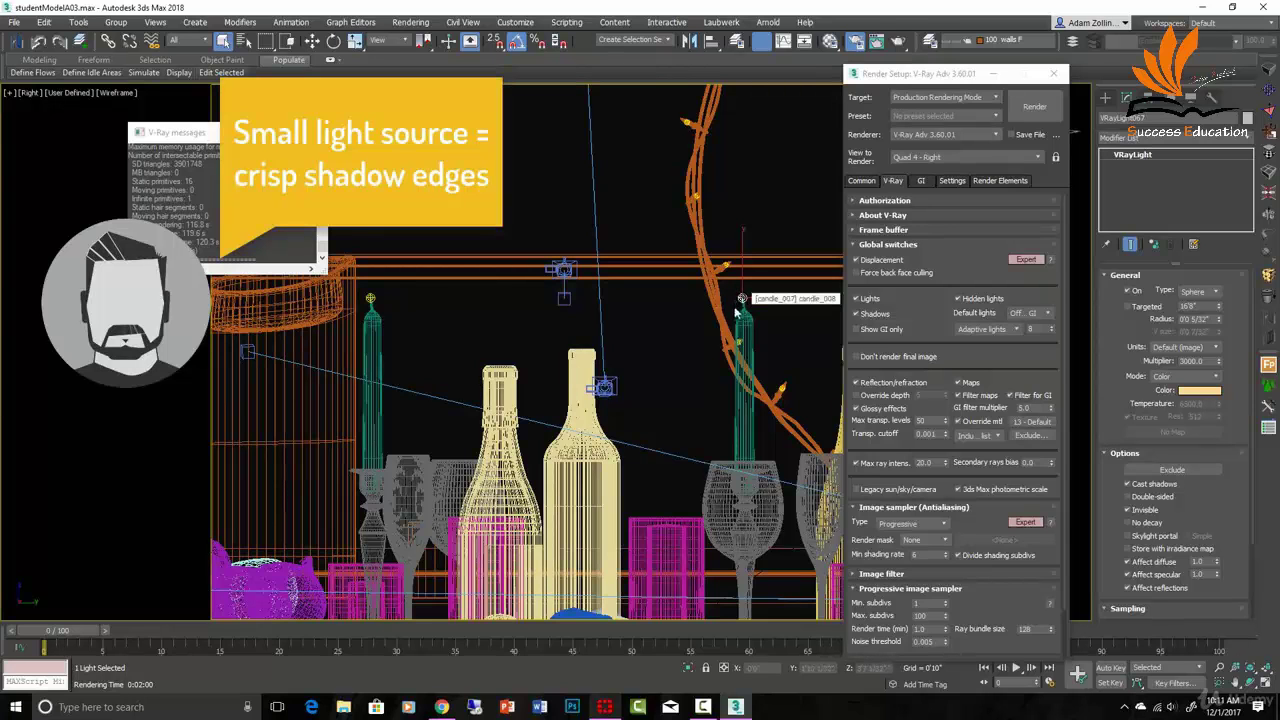
{"action": "scroll", "coordinate": [737, 313], "scroll_direction": "down", "scroll_amount": 6}
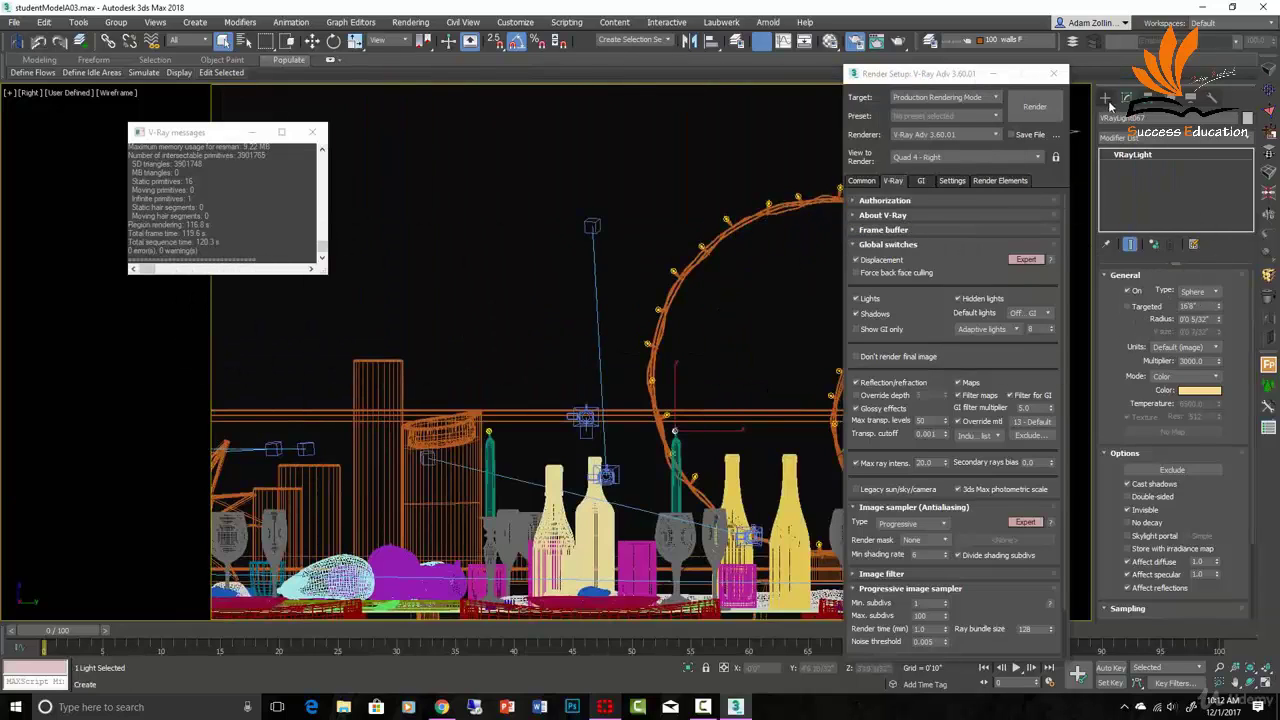
Create a V-Ray sphere light above the wire wreath in the right view and reduce its radius to 0'0 12/32"
{"action": "left_click", "coordinate": [1106, 100]}
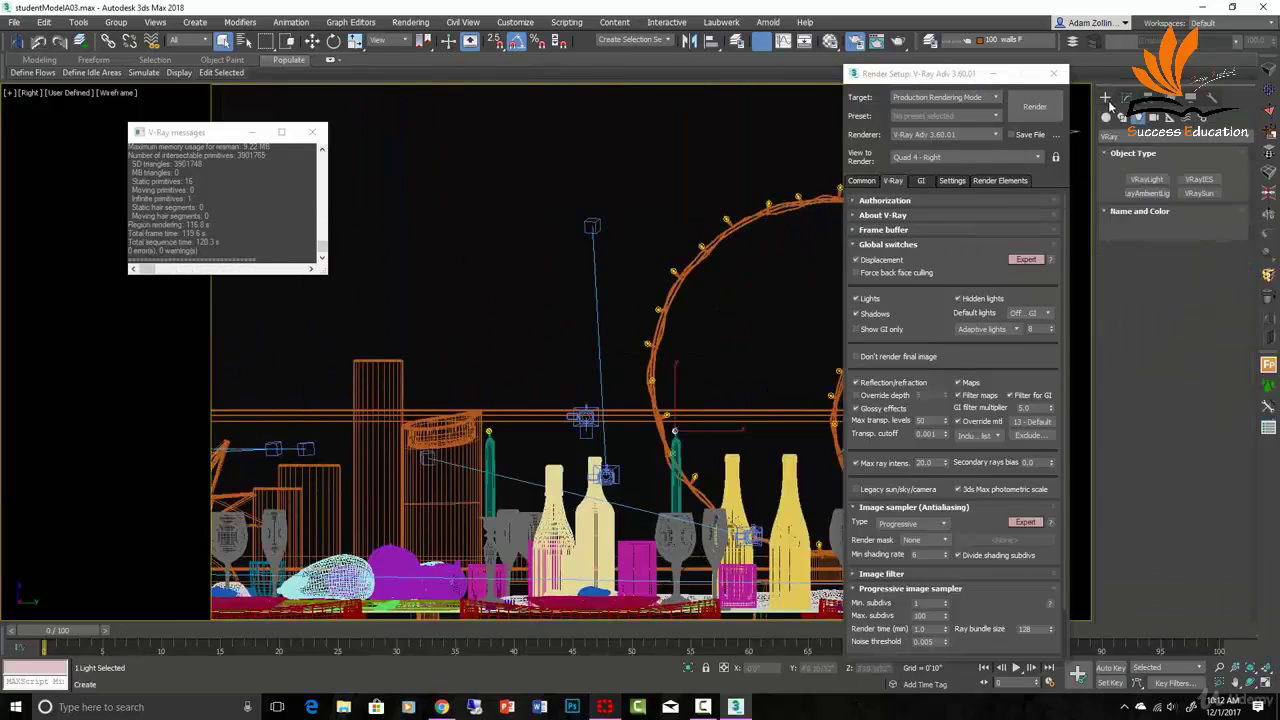
{"action": "left_click", "coordinate": [1147, 182]}
{"action": "left_click_drag", "start_coordinate": [721, 142], "coordinate": [741, 164]}
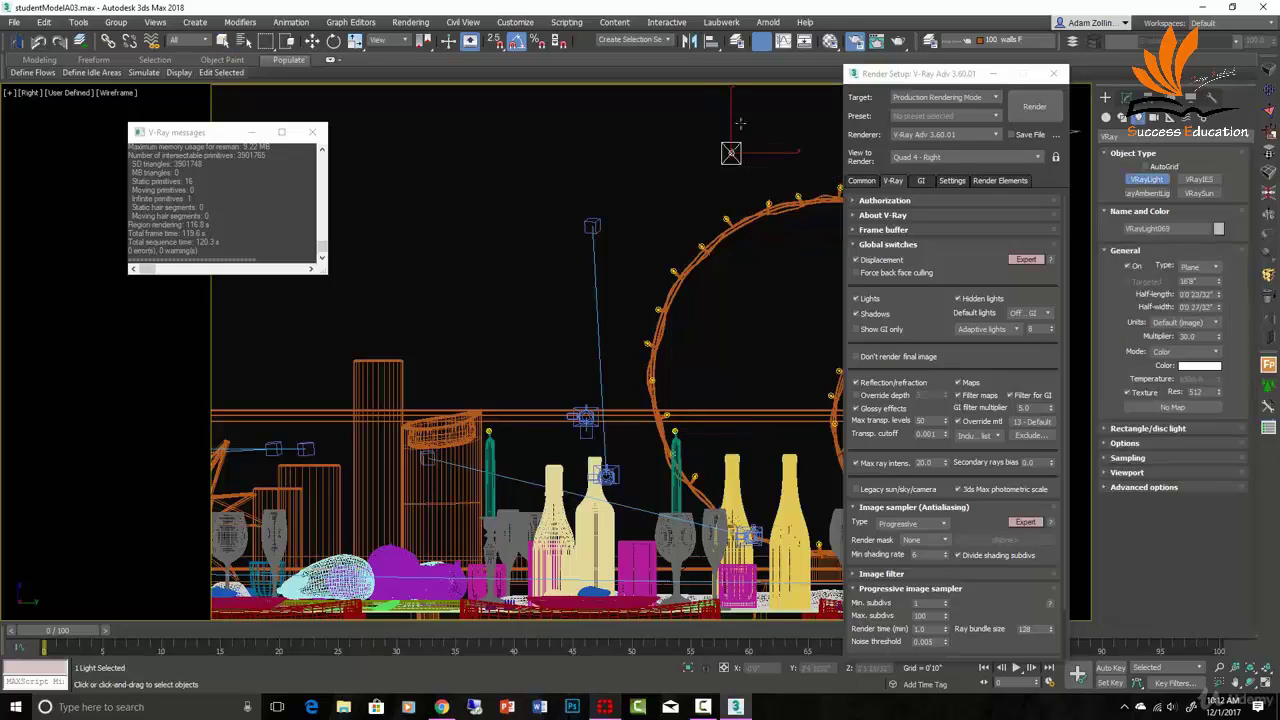
{"action": "left_click", "coordinate": [1215, 268]}
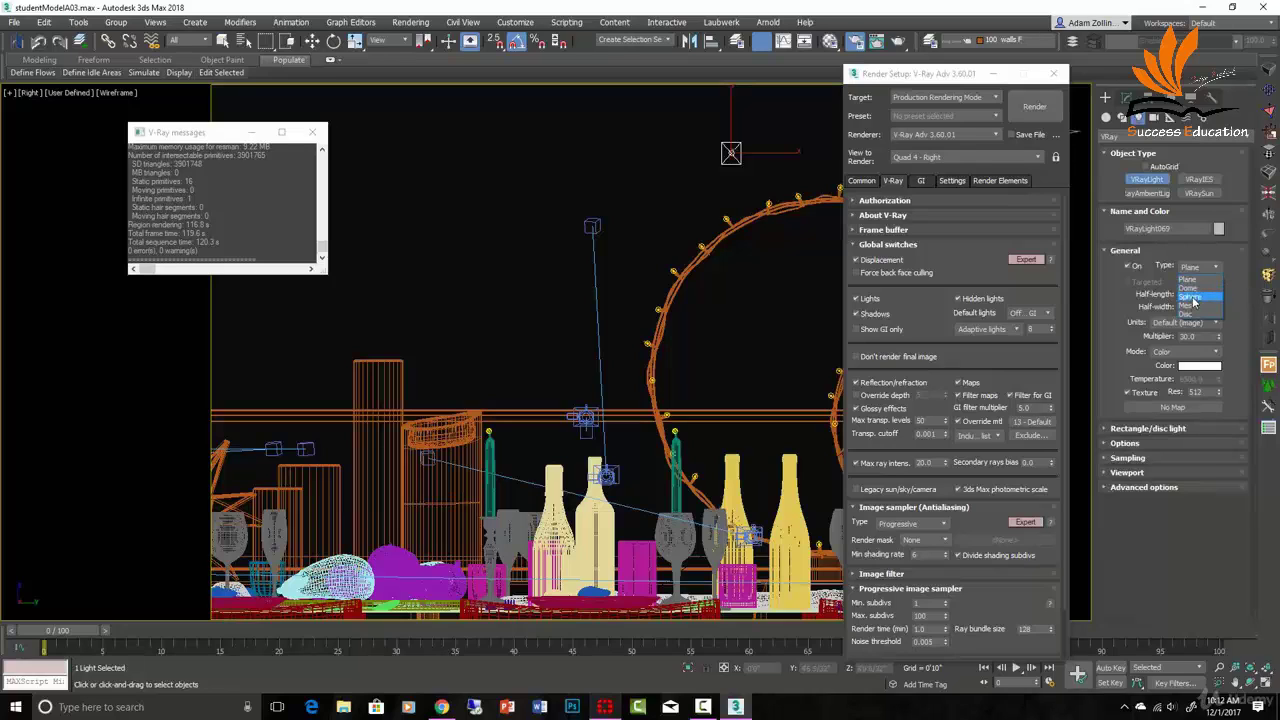
{"action": "left_click", "coordinate": [1190, 298]}
{"action": "scroll", "coordinate": [729, 128], "scroll_direction": "up", "scroll_amount": 6}
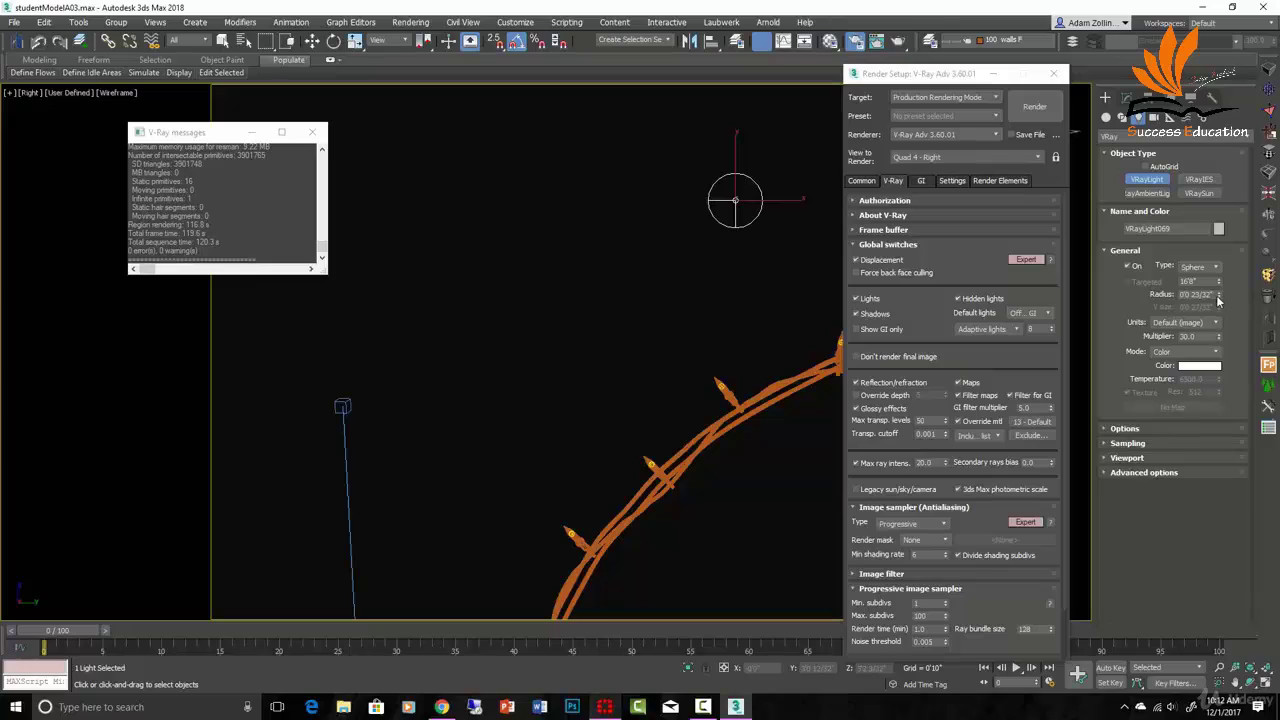
{"action": "left_click_drag", "start_coordinate": [1218, 300], "coordinate": [1217, 324]}
Set the new sphere light's color to a warm orange with hue 14, saturation 221 and value 255
{"action": "double_click", "coordinate": [1192, 336]}
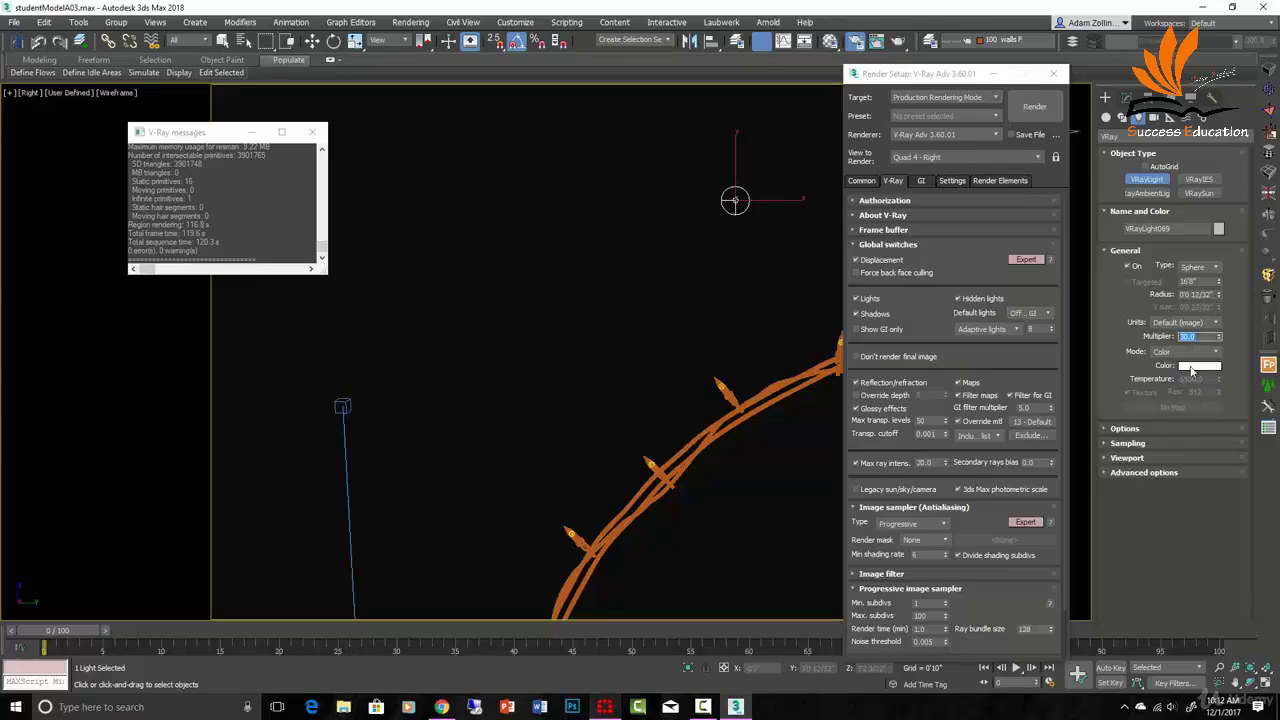
{"action": "left_click", "coordinate": [1191, 368]}
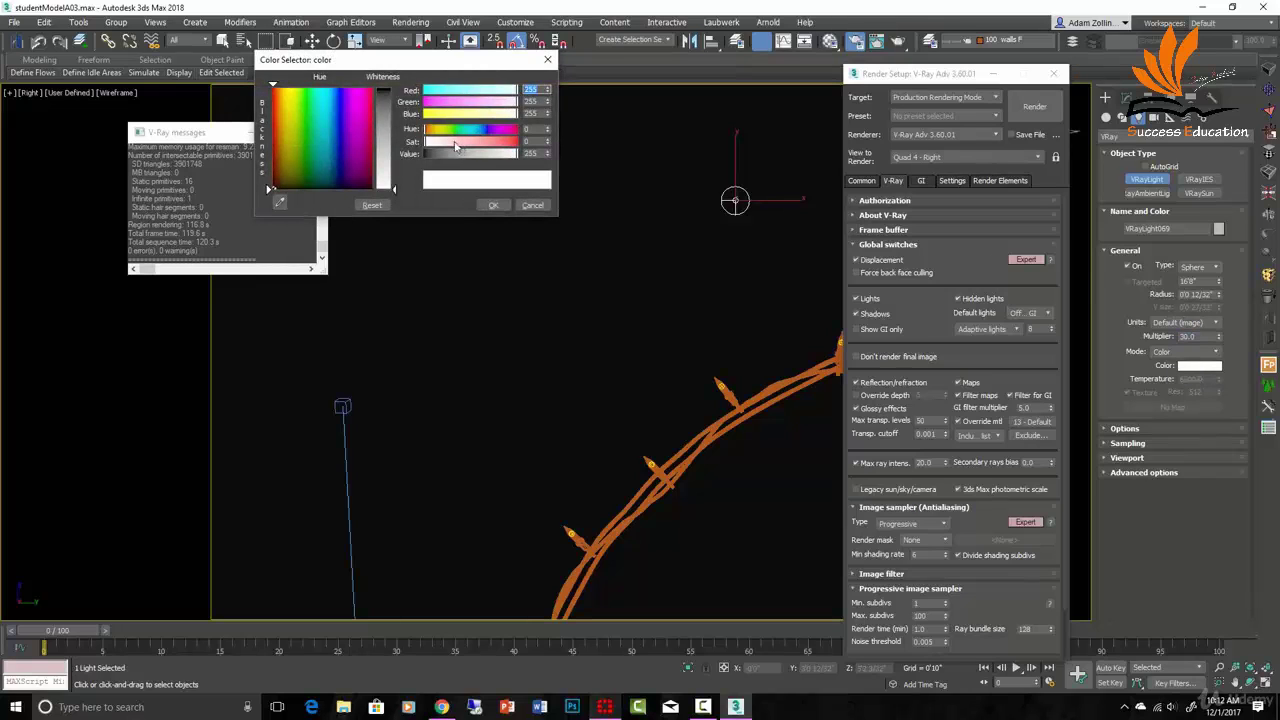
{"action": "left_click", "coordinate": [458, 142]}
{"action": "left_click", "coordinate": [434, 130]}
{"action": "left_click", "coordinate": [444, 115]}
{"action": "left_click", "coordinate": [433, 130]}
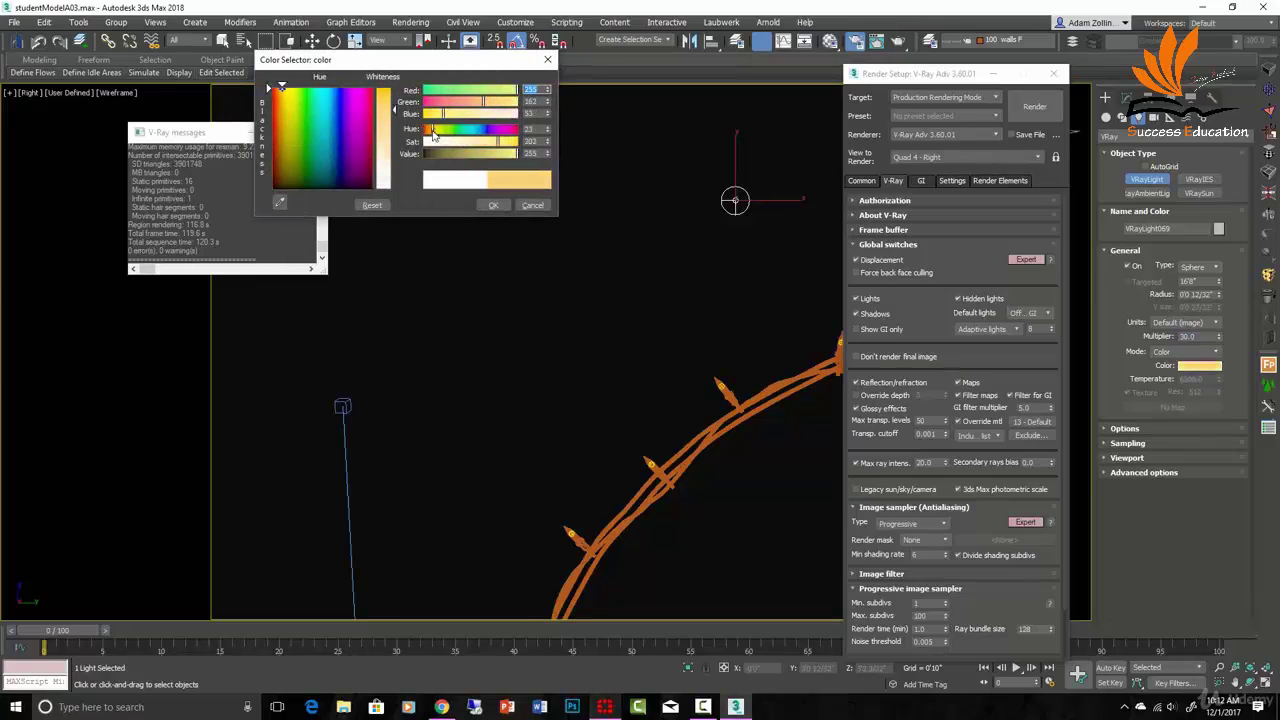
{"action": "left_click_drag", "start_coordinate": [443, 115], "coordinate": [437, 115]}
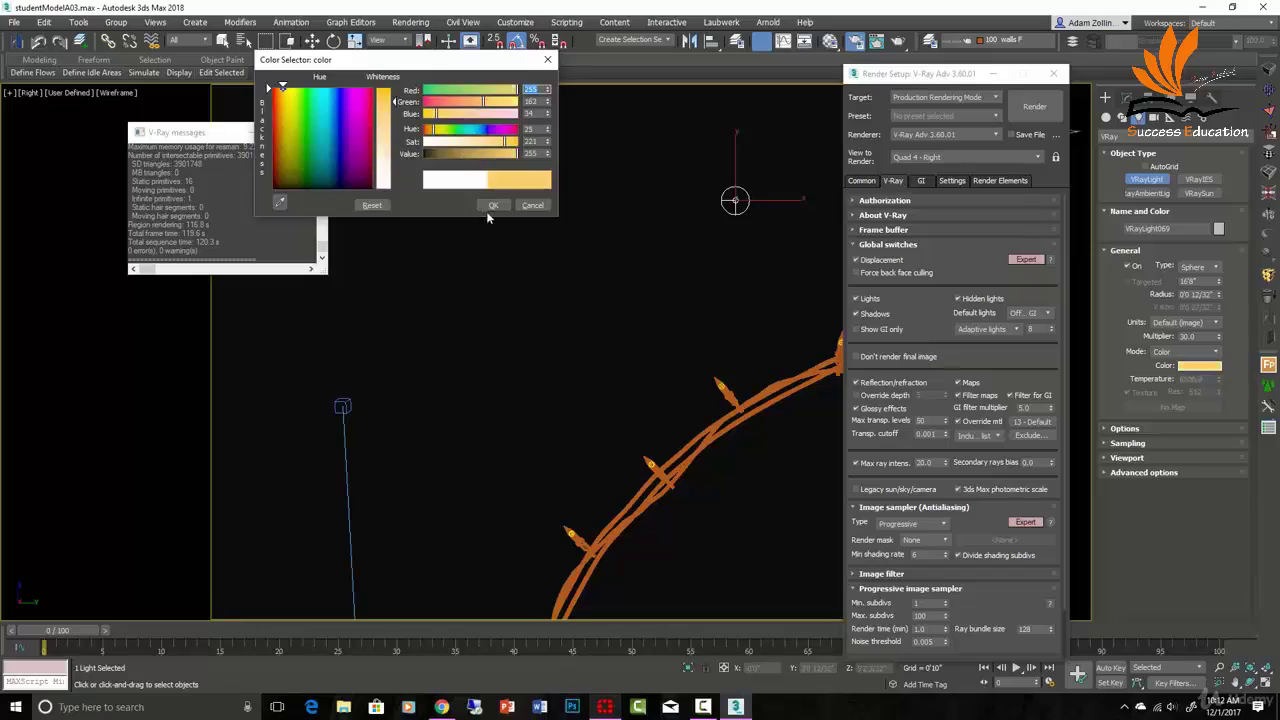
{"action": "left_click", "coordinate": [428, 130]}
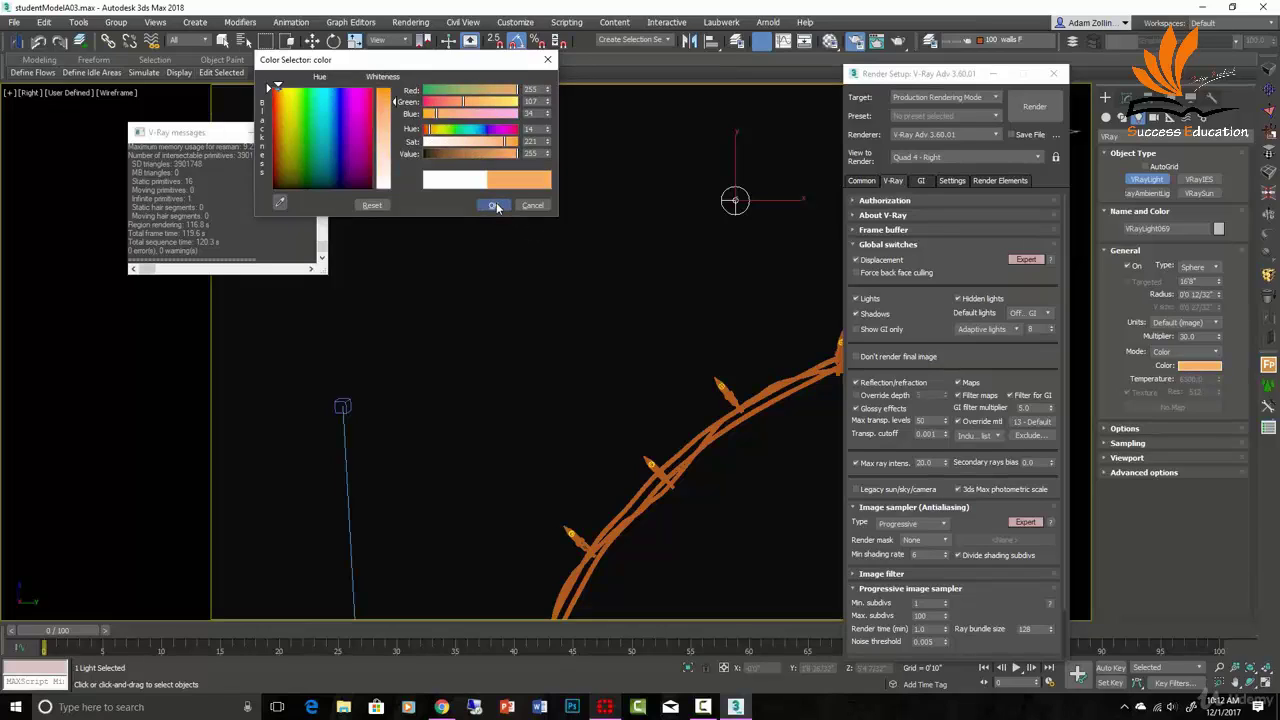
{"action": "left_click", "coordinate": [496, 206]}
Review the new sphere light's visibility, shadow, specular and reflection options, and look at the candles beside the wreath
{"action": "scroll", "coordinate": [539, 278], "scroll_direction": "down", "scroll_amount": 5}
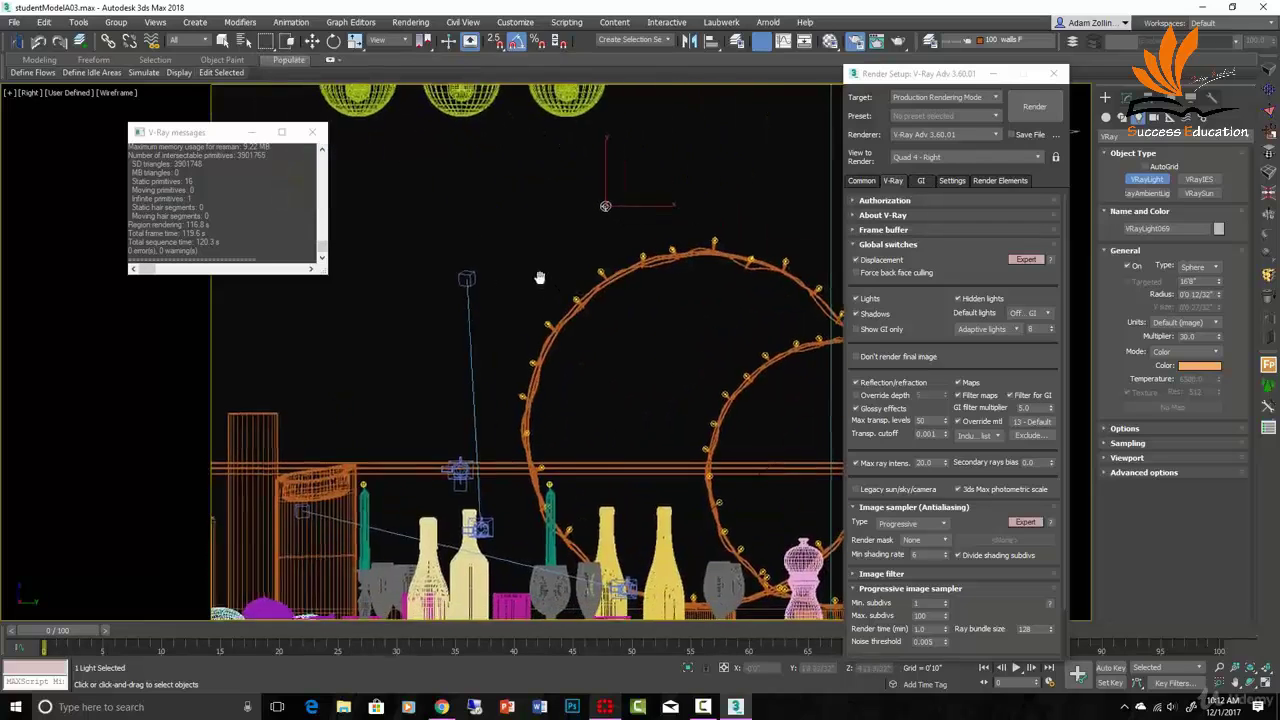
{"action": "scroll", "coordinate": [665, 400], "scroll_direction": "up", "scroll_amount": 3}
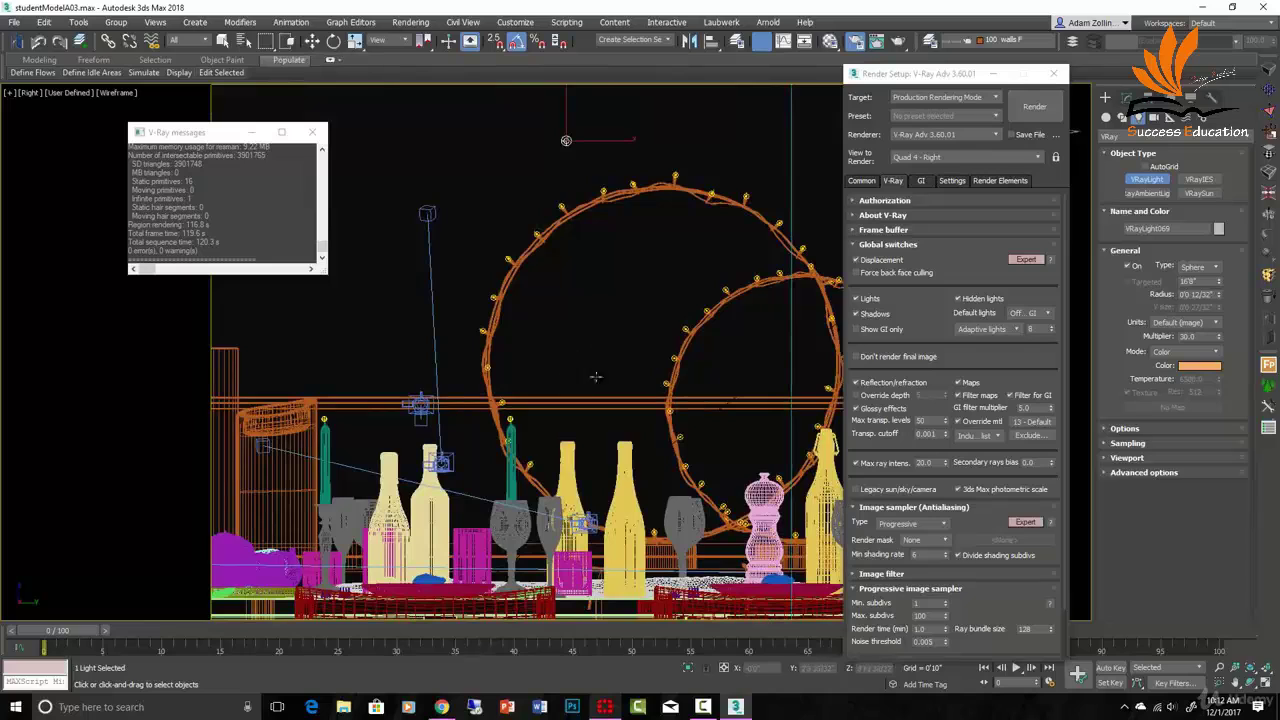
{"action": "left_click", "coordinate": [1124, 428]}
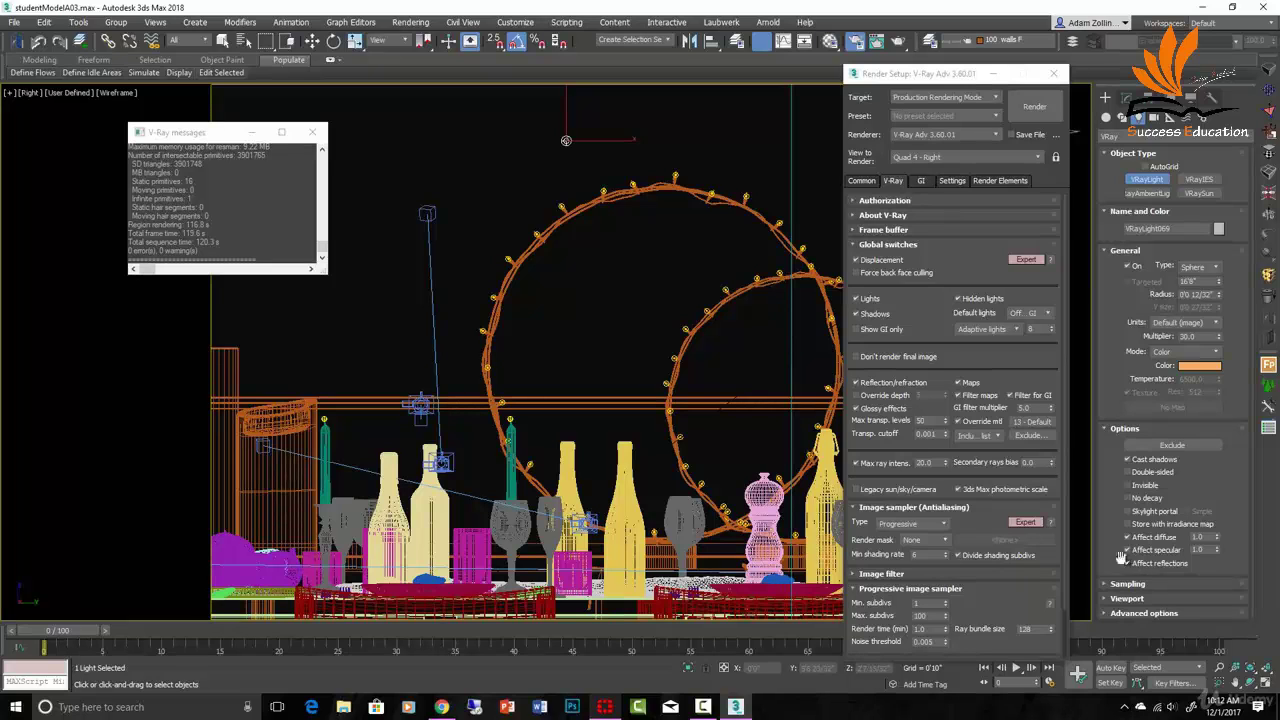
{"action": "scroll", "coordinate": [510, 415], "scroll_direction": "up", "scroll_amount": 5}
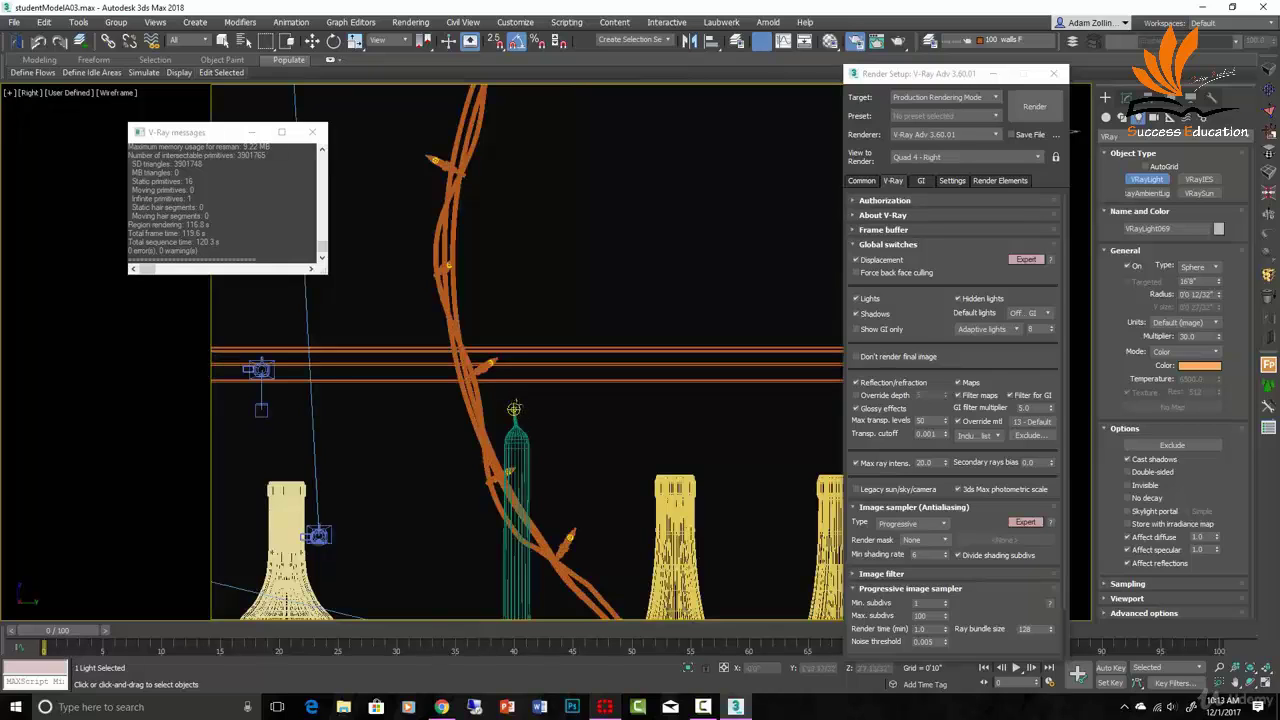
{"action": "scroll", "coordinate": [620, 349], "scroll_direction": "down", "scroll_amount": 3}
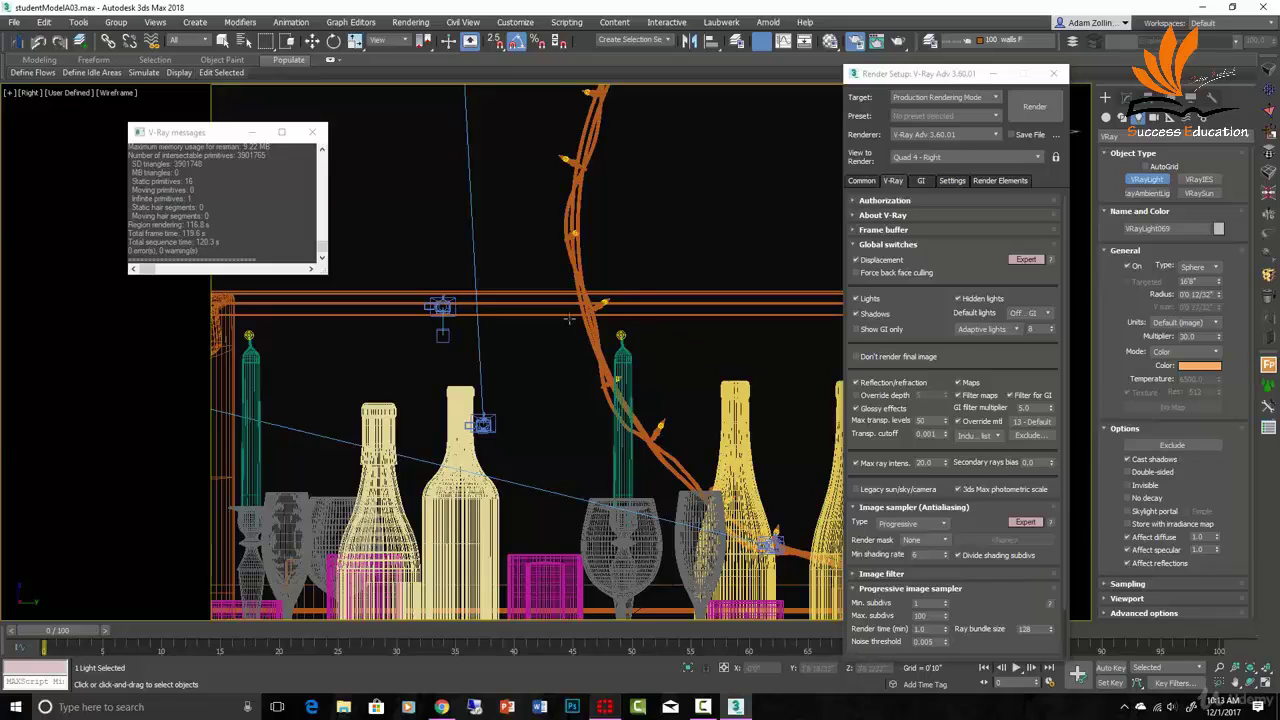
Select the sphere light on the candle beside the wreath and examine its options and its placement among the table objects
{"action": "left_click", "coordinate": [622, 336]}
{"action": "scroll", "coordinate": [627, 340], "scroll_direction": "up", "scroll_amount": 5}
{"action": "left_click", "coordinate": [629, 338]}
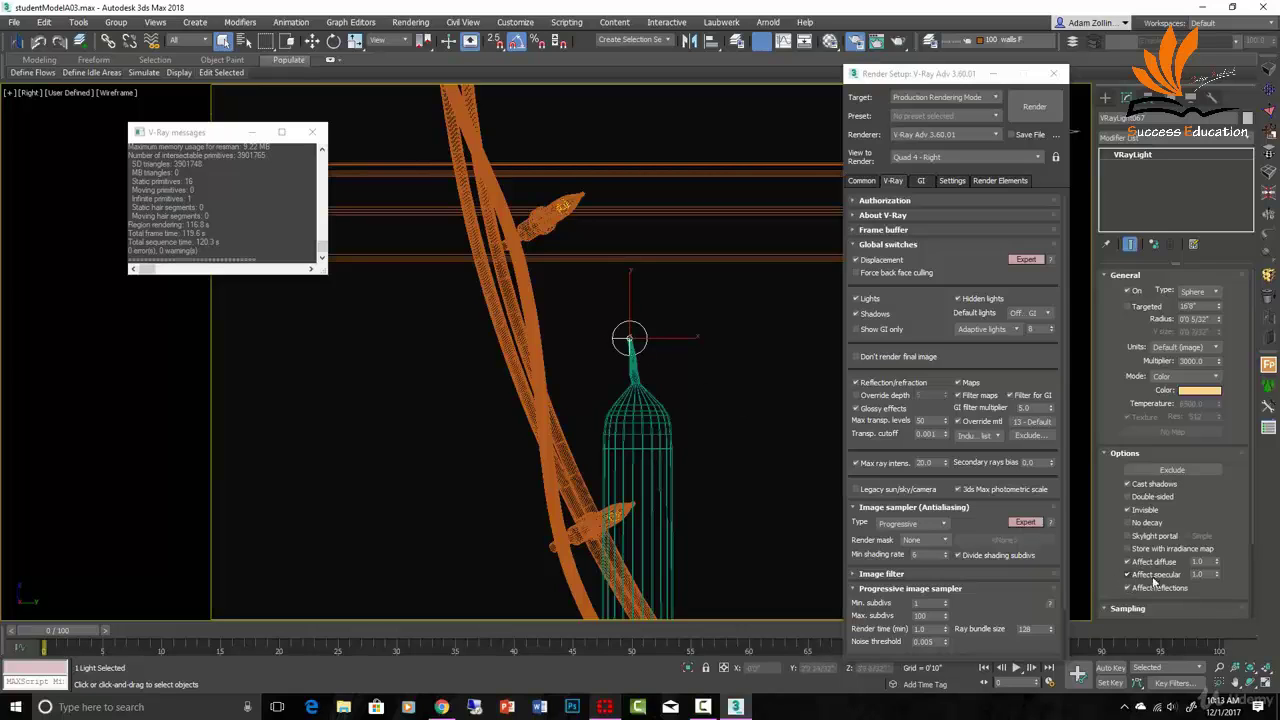
{"action": "scroll", "coordinate": [805, 506], "scroll_direction": "down", "scroll_amount": 3}
{"action": "middle_click_drag", "start_coordinate": [754, 476], "coordinate": [661, 282]}
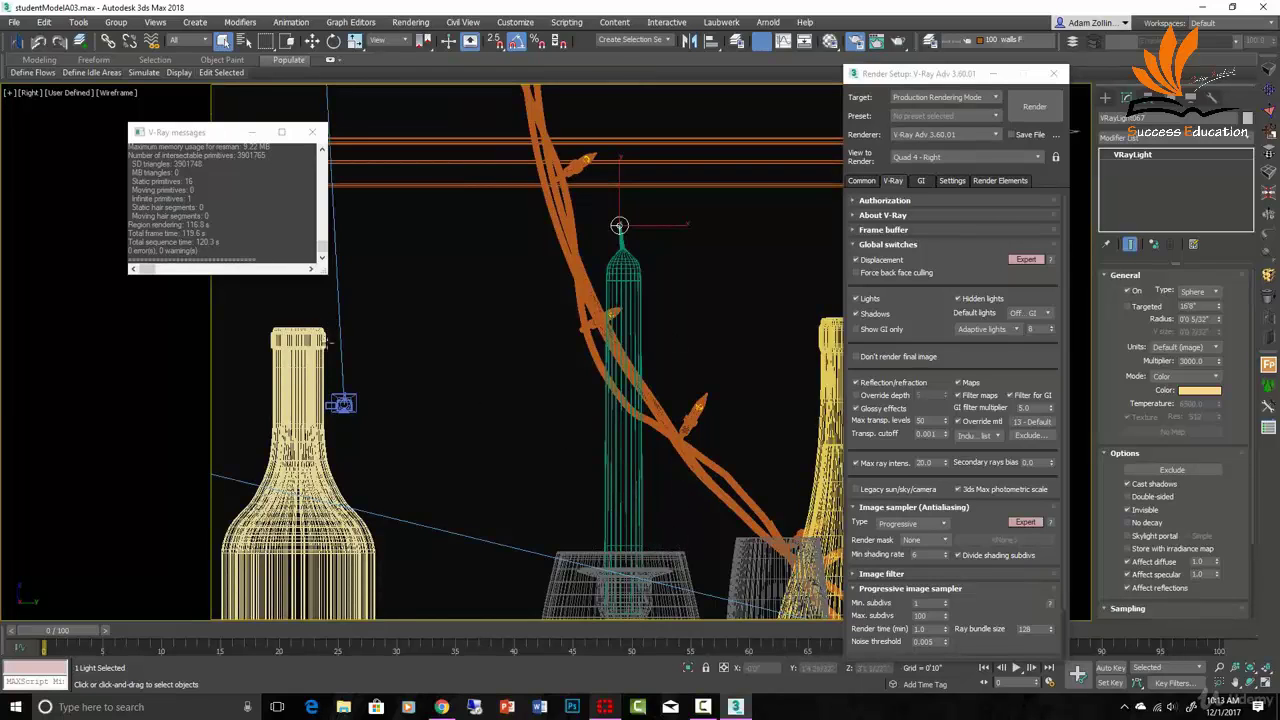
{"action": "scroll", "coordinate": [707, 317], "scroll_direction": "down", "scroll_amount": 3}
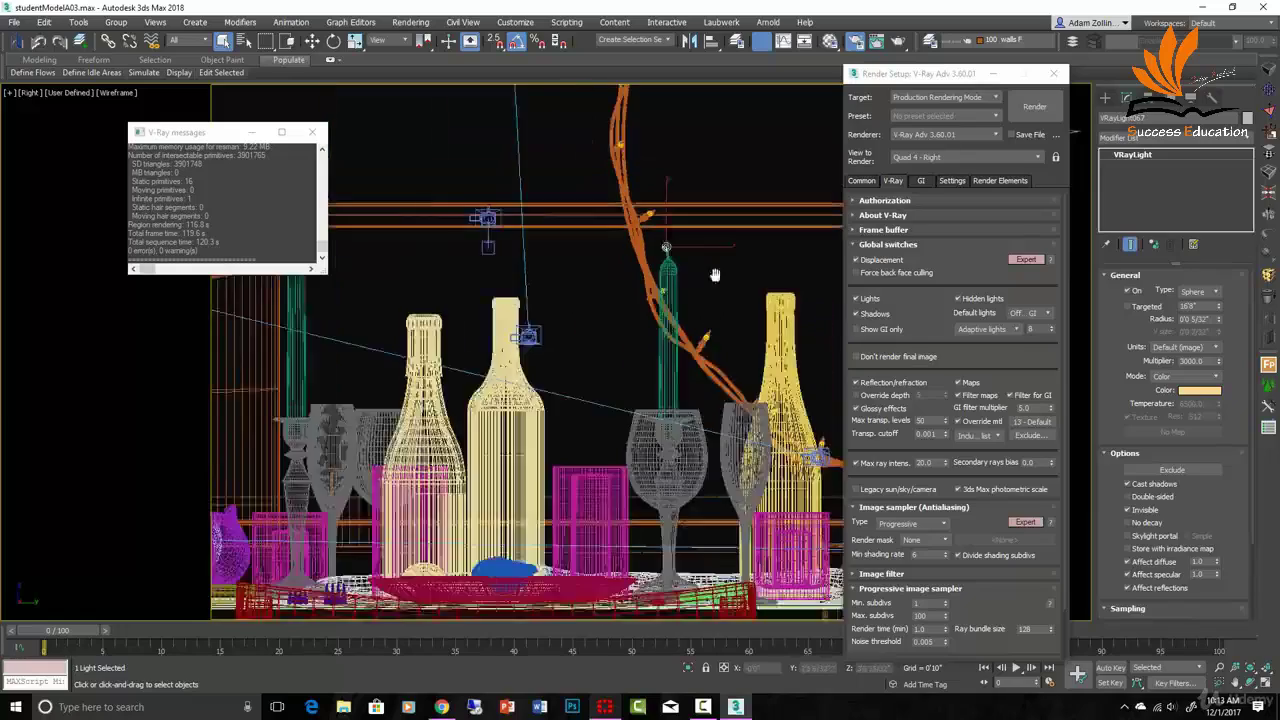
{"action": "middle_click_drag", "start_coordinate": [707, 317], "coordinate": [735, 360]}
{"action": "scroll", "coordinate": [723, 258], "scroll_direction": "down", "scroll_amount": 5}
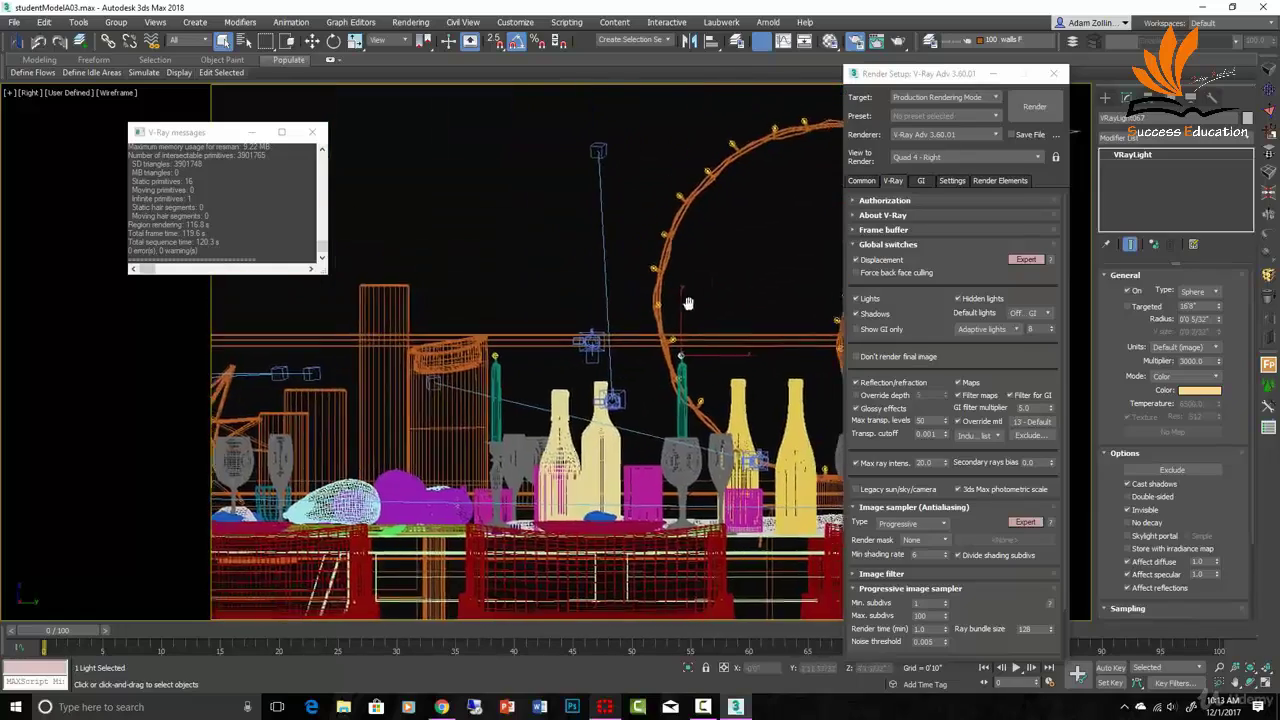
Select the chandelier's lights group, isolate it, and show one of its bulbs from an angled orthographic view
{"action": "scroll", "coordinate": [720, 262], "scroll_direction": "up", "scroll_amount": 6}
{"action": "scroll", "coordinate": [612, 367], "scroll_direction": "up", "scroll_amount": 3}
{"action": "left_click", "coordinate": [612, 367]}
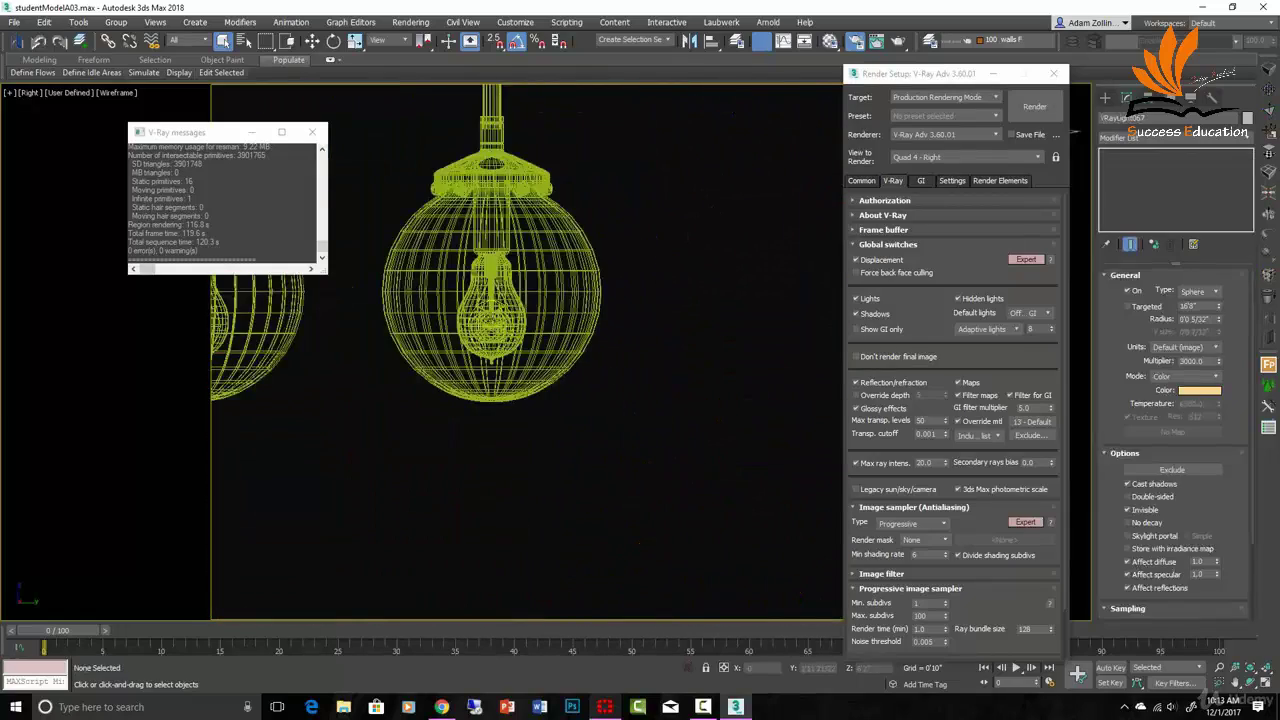
{"action": "scroll", "coordinate": [502, 272], "scroll_direction": "up", "scroll_amount": 5}
{"action": "key", "text": "F3"}
{"action": "key", "text": "F3"}
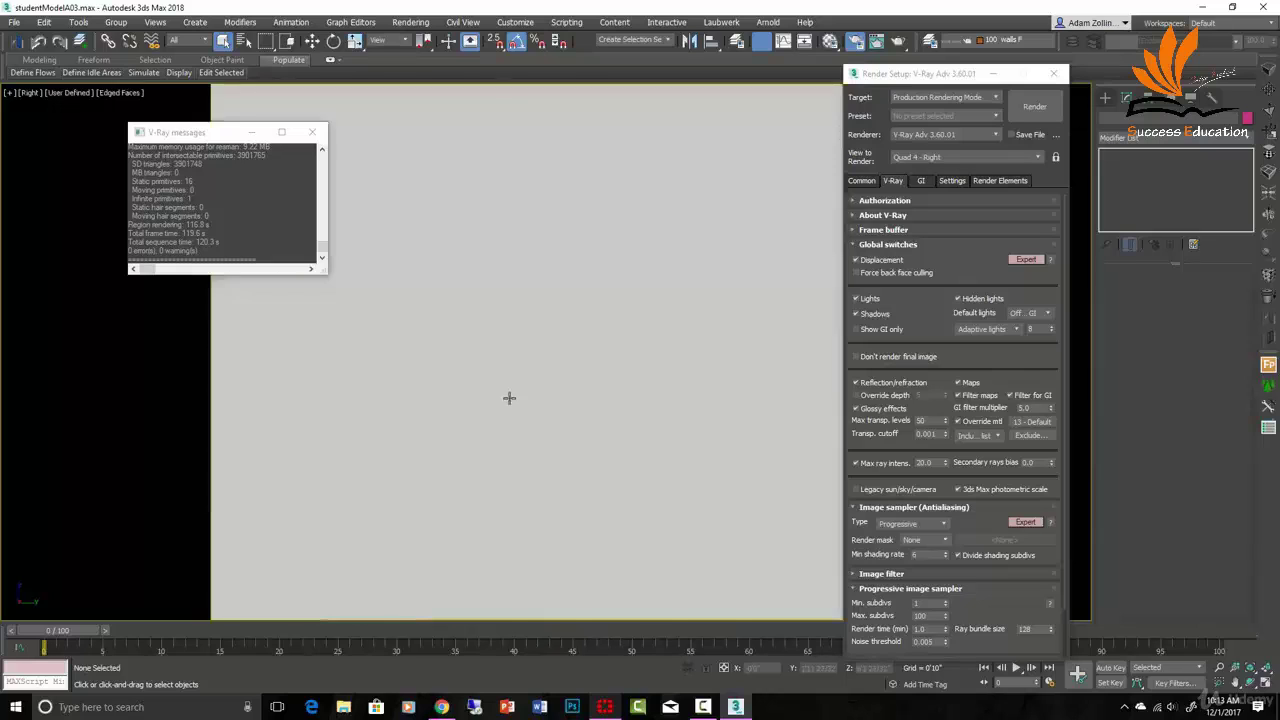
{"action": "left_click", "coordinate": [525, 390]}
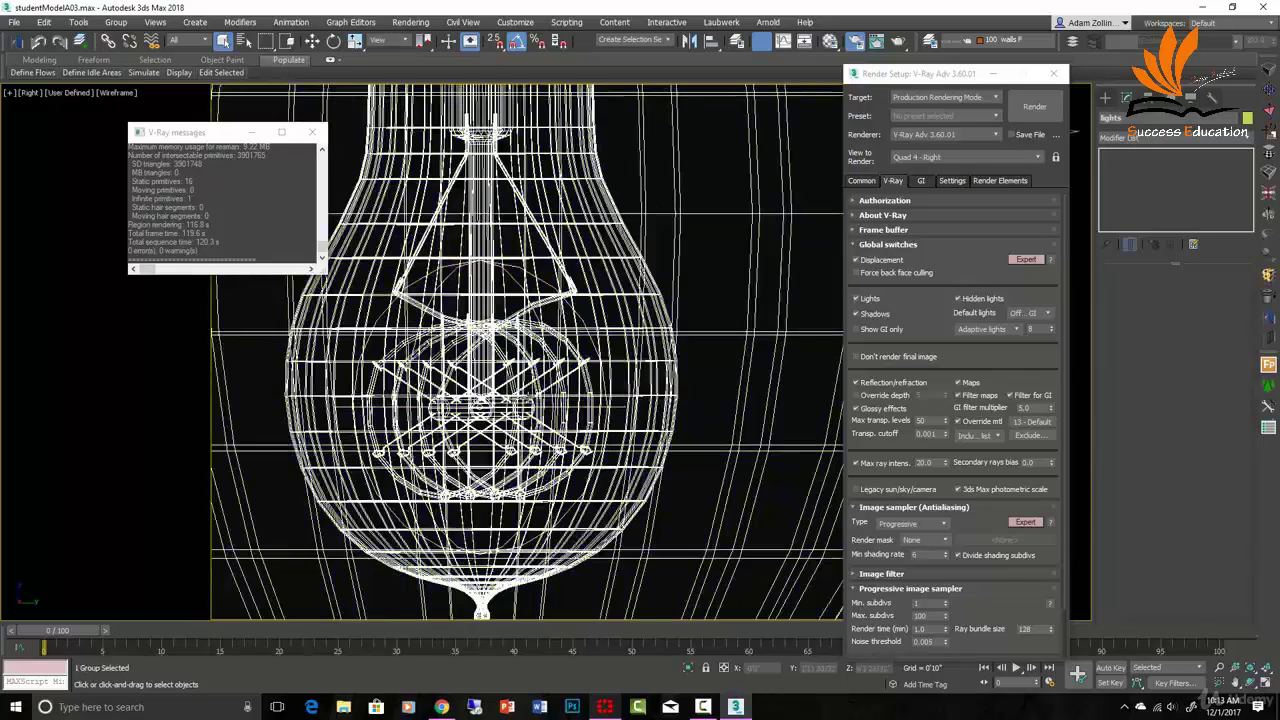
{"action": "scroll", "coordinate": [525, 390], "scroll_direction": "down", "scroll_amount": 2}
{"action": "key", "text": "alt+q"}
{"action": "mouse_move", "coordinate": [530, 400]}
{"action": "middle_mouse_down", "text": "alt"}
{"action": "mouse_move", "coordinate": [617, 503]}
{"action": "mouse_move", "coordinate": [579, 452]}
{"action": "middle_mouse_up", "text": "alt"}
Examine how the sphere light surrounds the filament inside the glass bulb and globe, using shaded and edged-face display
{"action": "scroll", "coordinate": [574, 489], "scroll_direction": "up", "scroll_amount": 4}
{"action": "key", "text": "F3"}
{"action": "scroll", "coordinate": [575, 488], "scroll_direction": "up", "scroll_amount": 4}
{"action": "scroll", "coordinate": [649, 412], "scroll_direction": "up", "scroll_amount": 3}
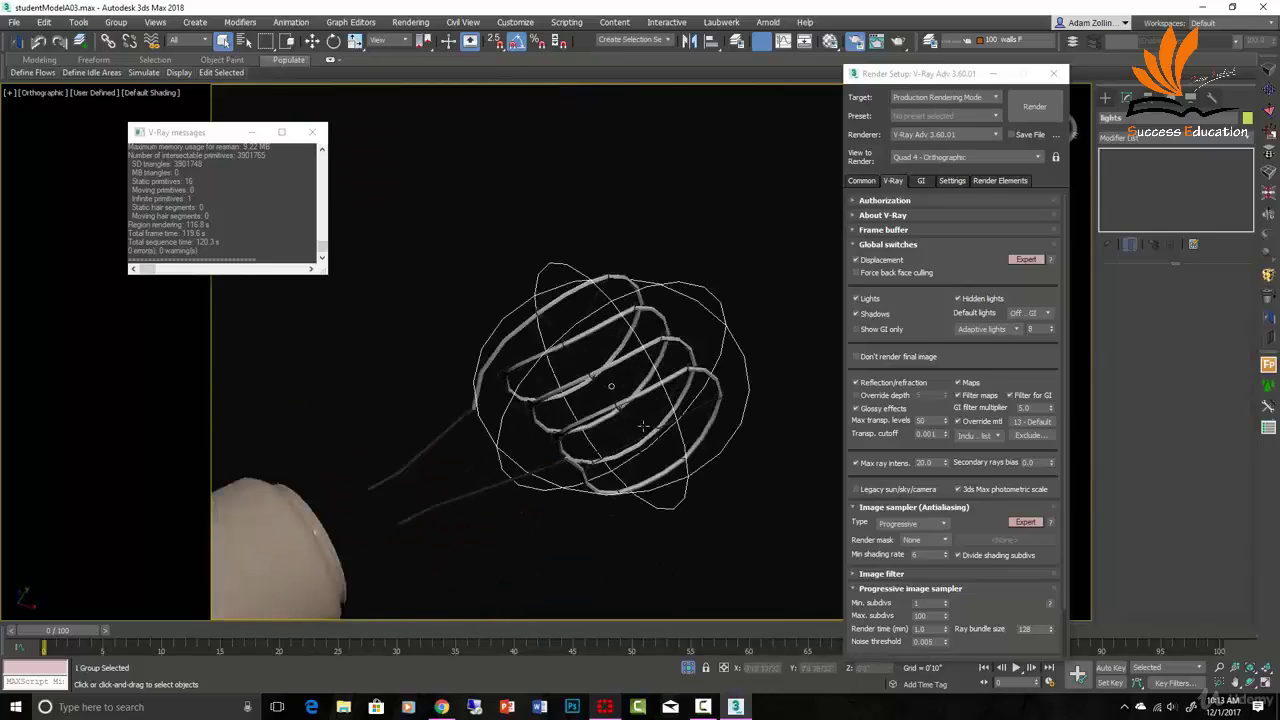
{"action": "scroll", "coordinate": [675, 385], "scroll_direction": "up", "scroll_amount": 2}
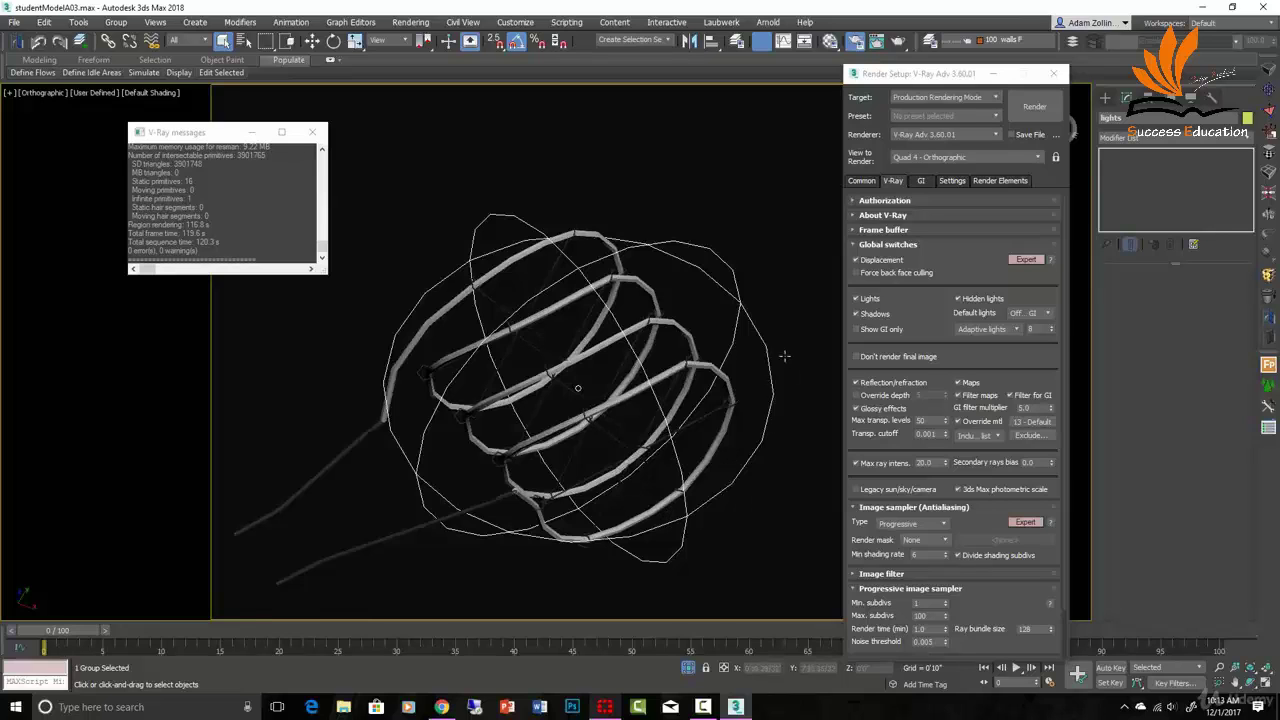
{"action": "scroll", "coordinate": [570, 364], "scroll_direction": "down", "scroll_amount": 12}
{"action": "middle_click_drag", "start_coordinate": [505, 343], "coordinate": [615, 322]}
{"action": "scroll", "coordinate": [565, 348], "scroll_direction": "up", "scroll_amount": 8}
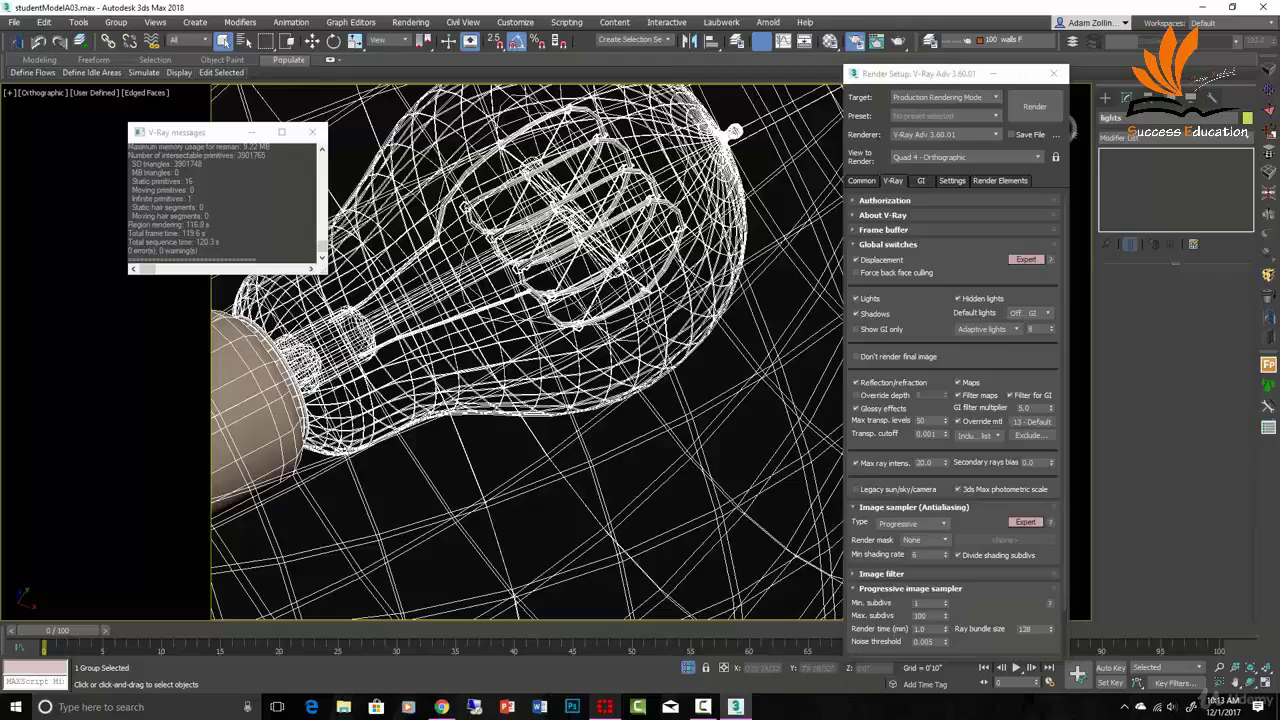
{"action": "scroll", "coordinate": [620, 404], "scroll_direction": "down", "scroll_amount": 6}
{"action": "middle_click_drag", "start_coordinate": [620, 402], "coordinate": [574, 346]}
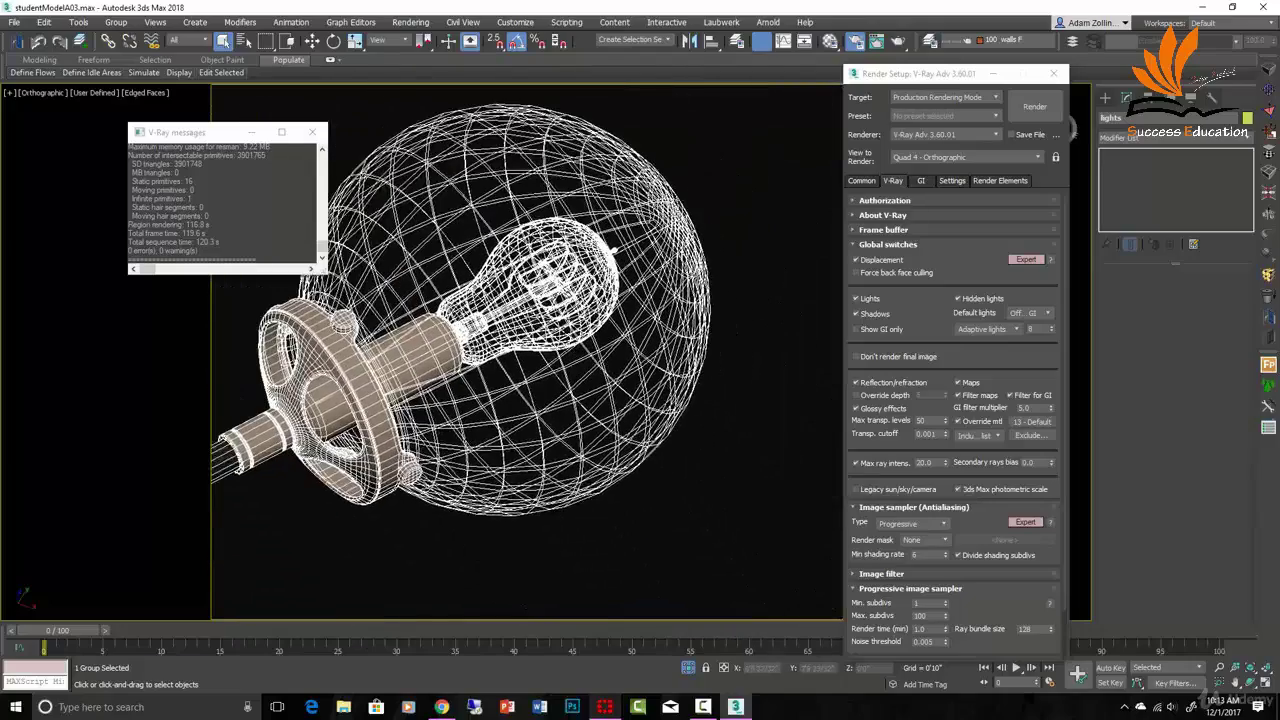
{"action": "scroll", "coordinate": [643, 401], "scroll_direction": "up", "scroll_amount": 4}
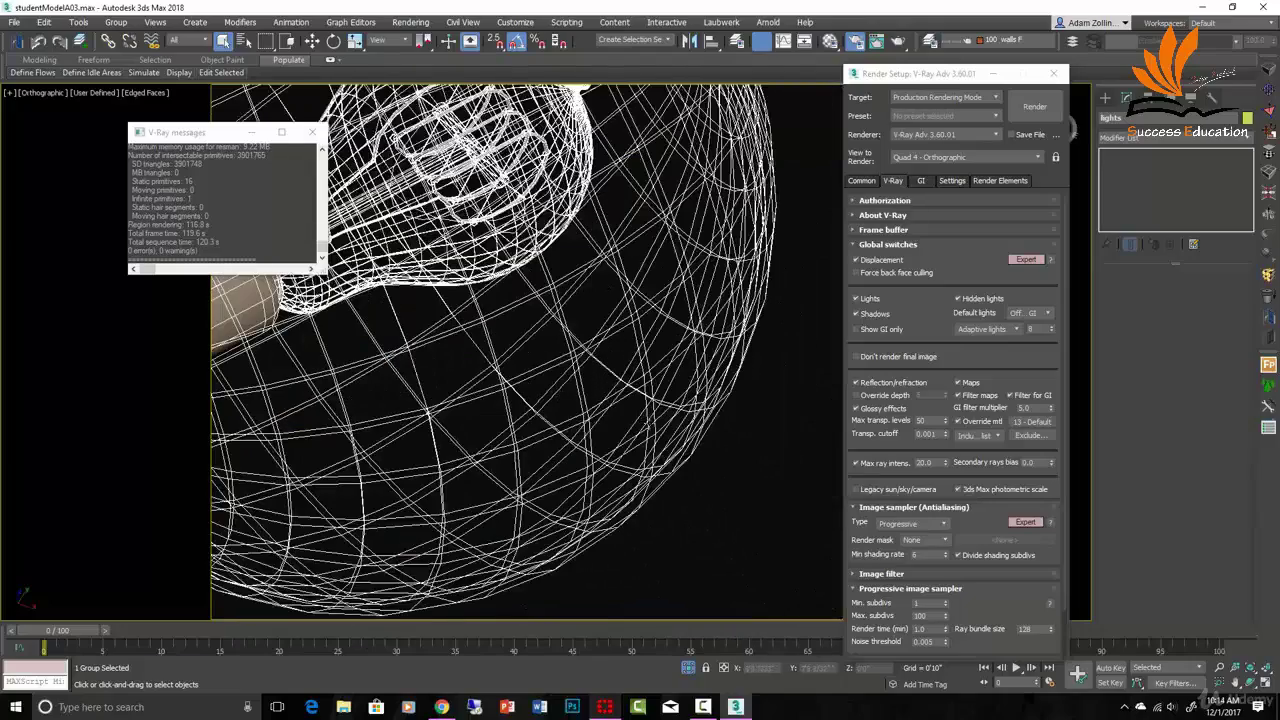
{"action": "scroll", "coordinate": [648, 423], "scroll_direction": "down", "scroll_amount": 2}
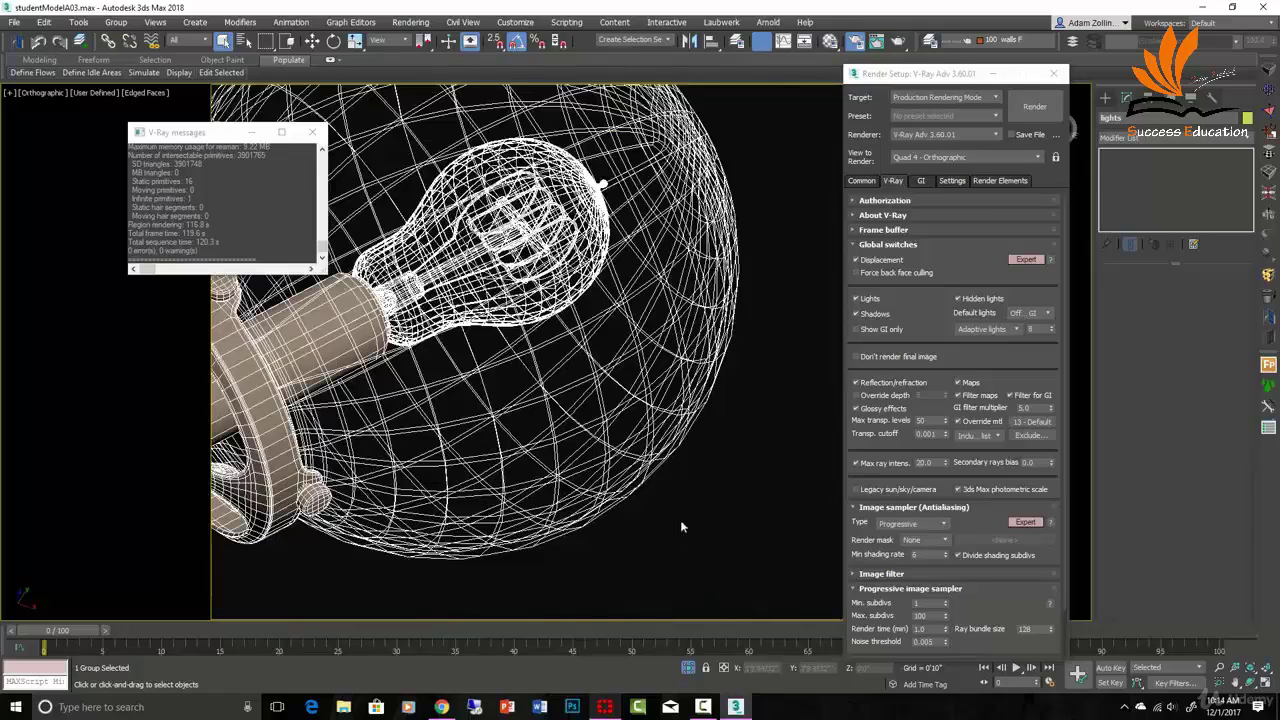
Check the glassWindow material's refraction and Affect shadows settings in the Material Editor, and close the editor
{"action": "left_click", "coordinate": [830, 43]}
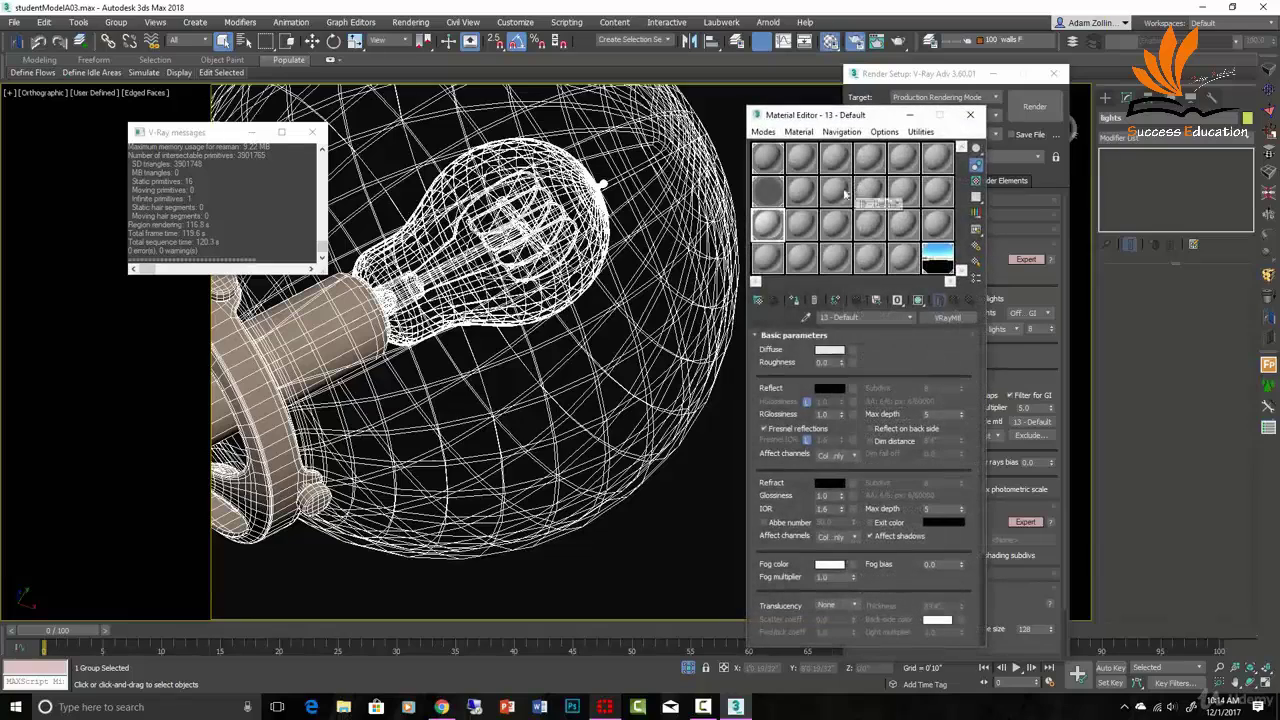
{"action": "left_click", "coordinate": [767, 190]}
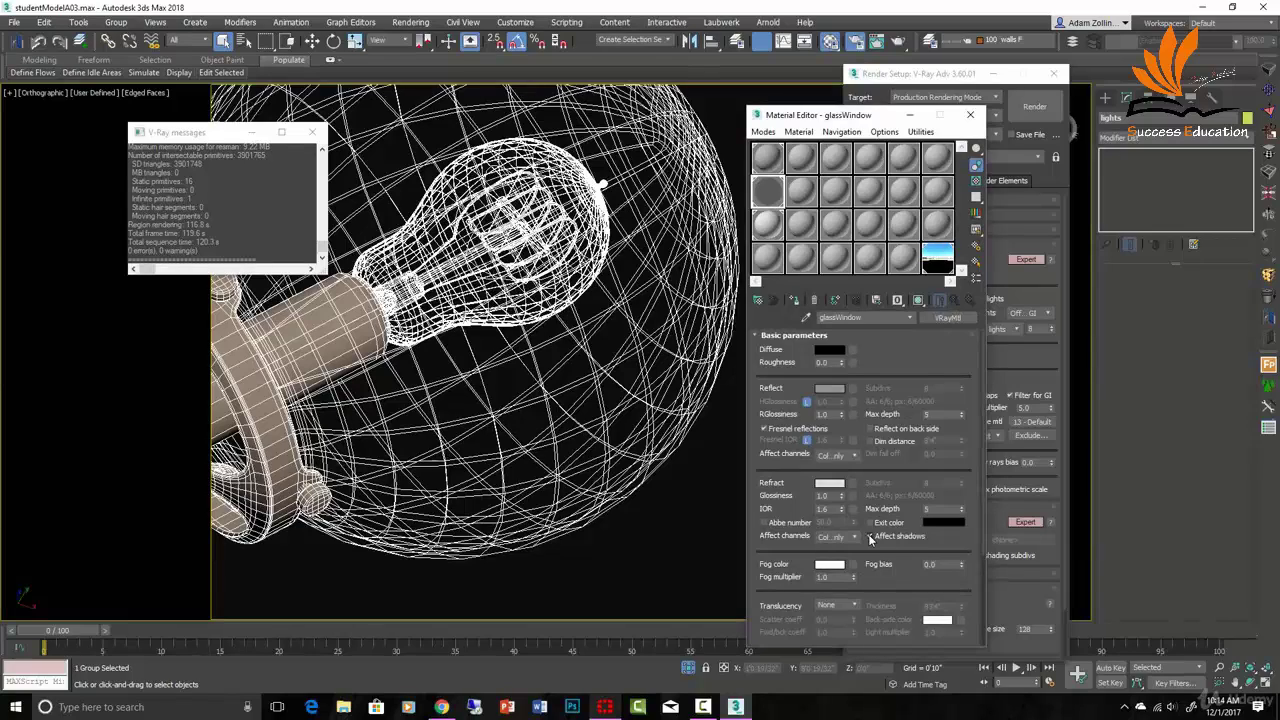
{"action": "left_click", "coordinate": [970, 114]}
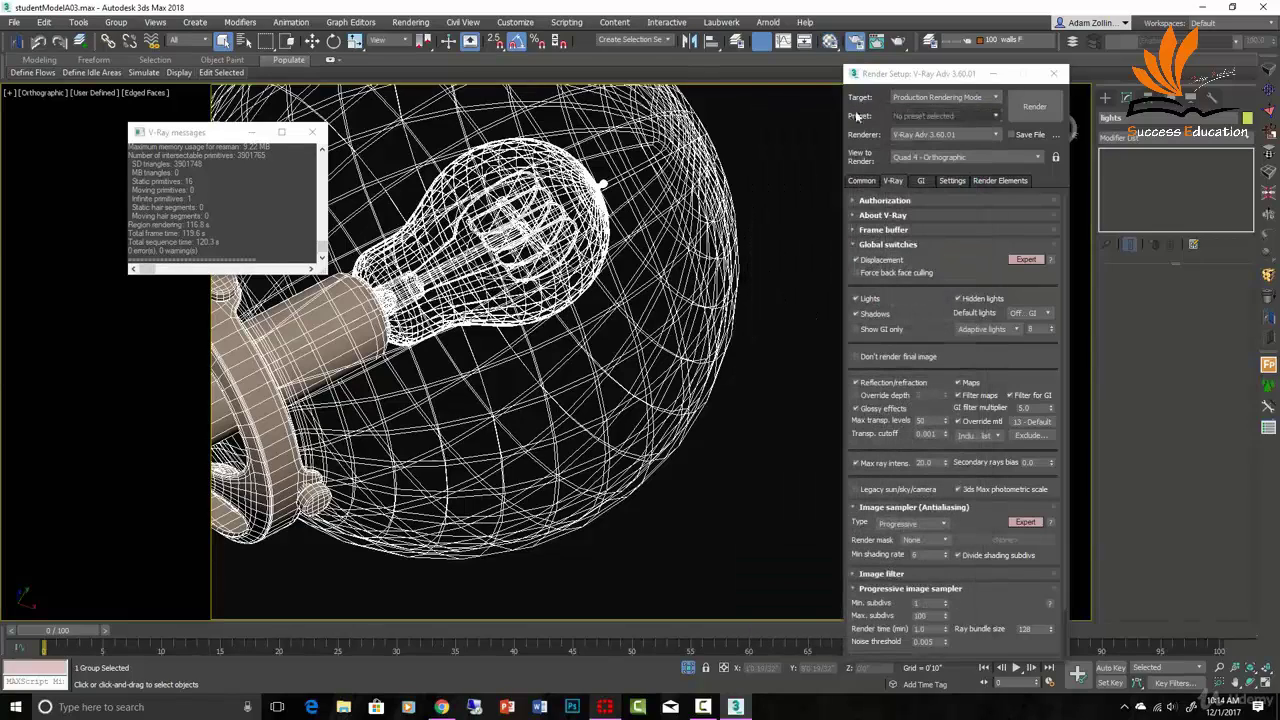
Deselect the chandelier's lights group and hide all geometry, leaving only the sphere light of one bulb on view
{"action": "scroll", "coordinate": [617, 255], "scroll_direction": "up", "scroll_amount": 5}
{"action": "right_click", "coordinate": [803, 293]}
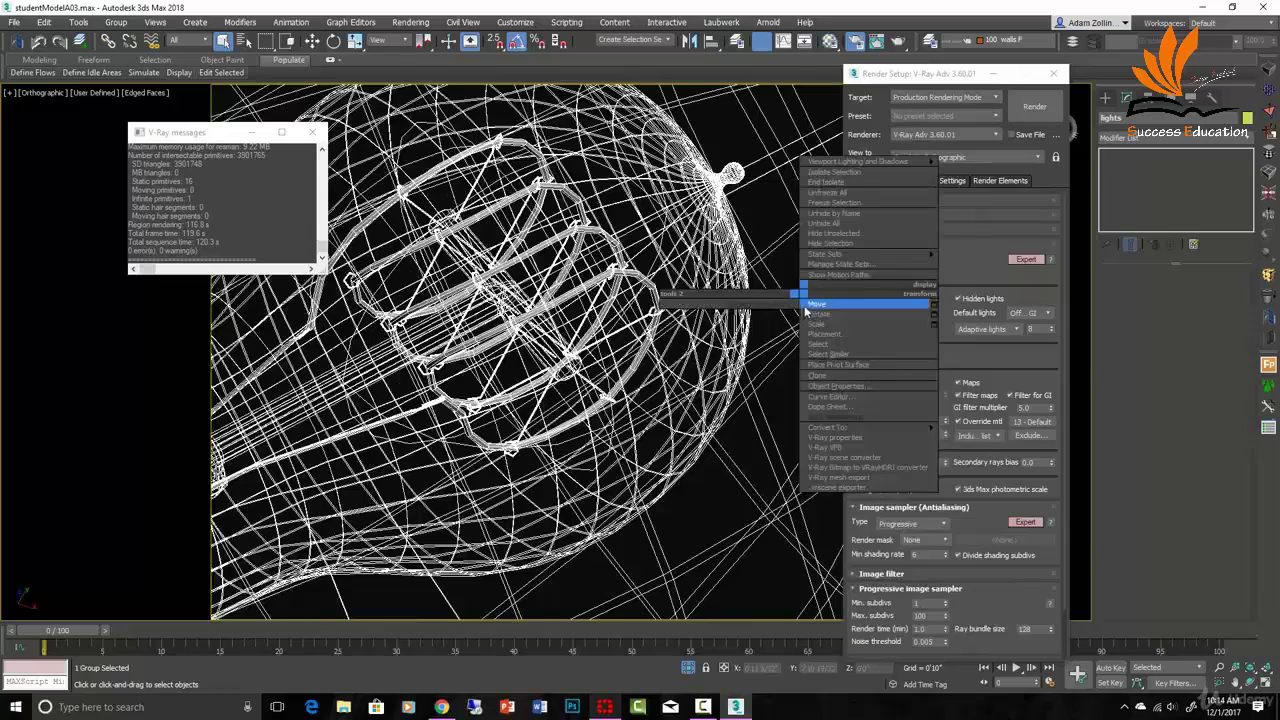
{"action": "left_click", "coordinate": [785, 267]}
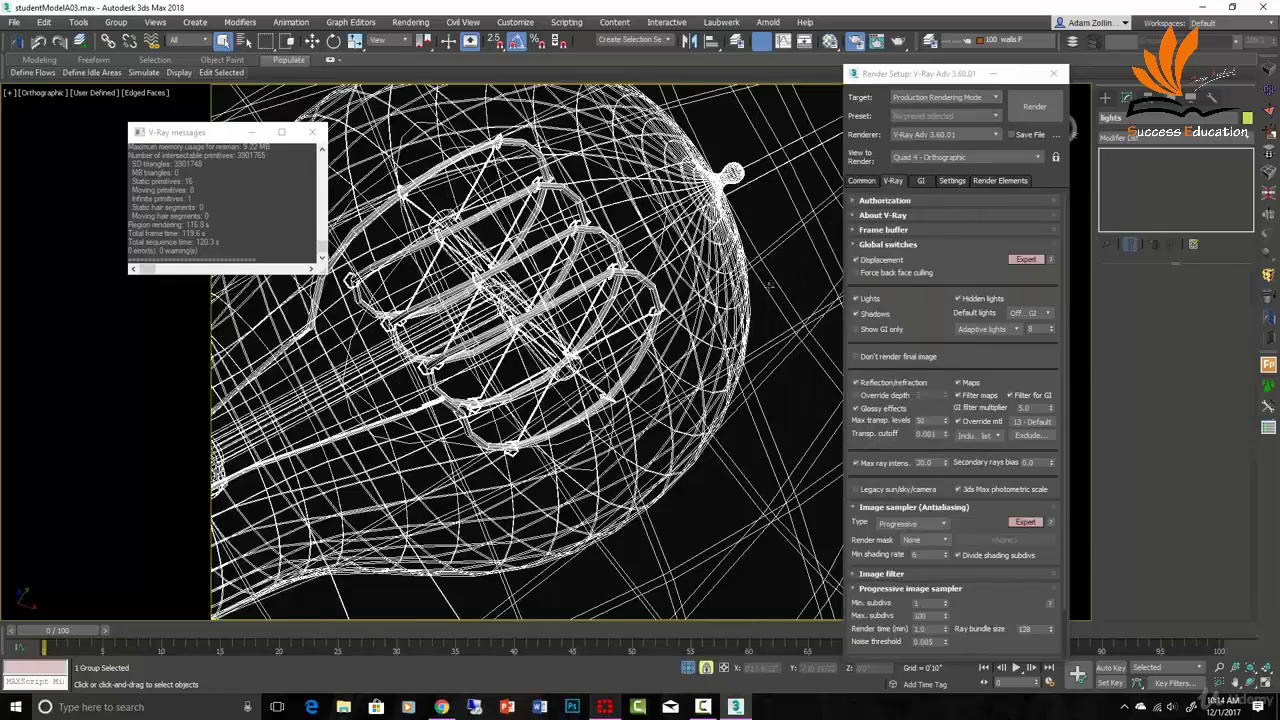
{"action": "scroll", "coordinate": [769, 284], "scroll_direction": "down", "scroll_amount": 8}
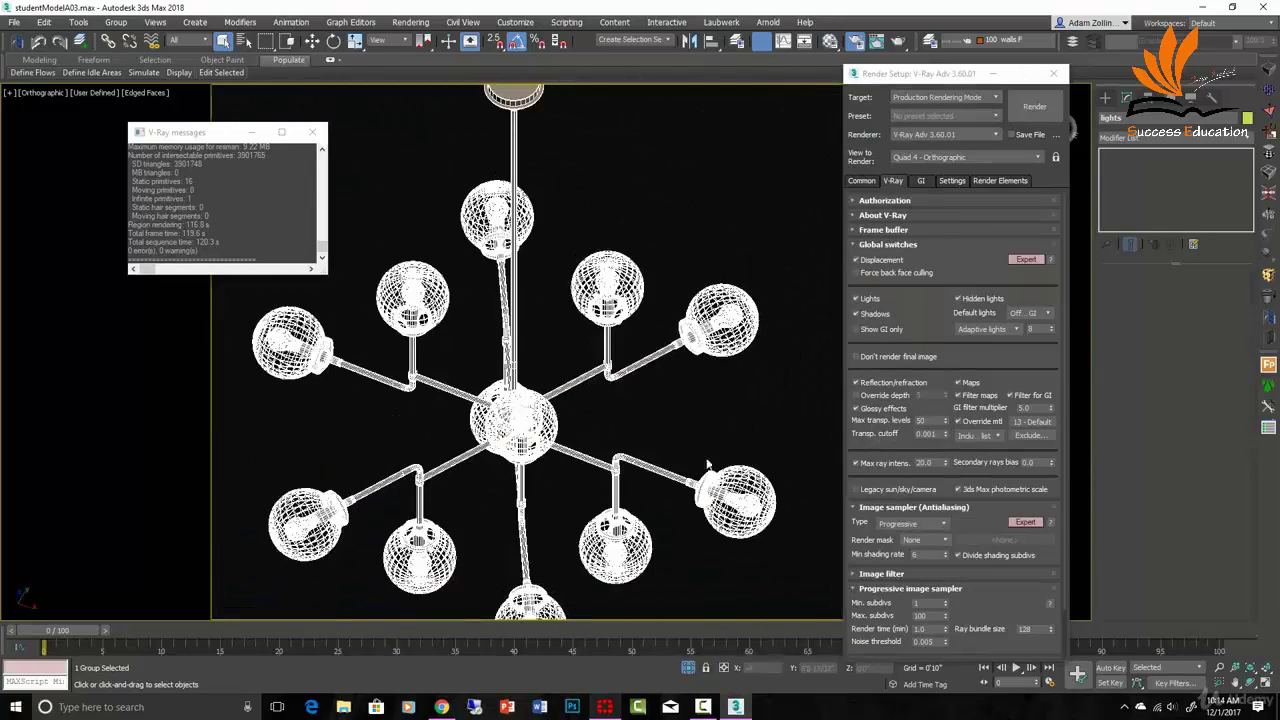
{"action": "left_click", "coordinate": [712, 429]}
{"action": "scroll", "coordinate": [756, 292], "scroll_direction": "up", "scroll_amount": 8}
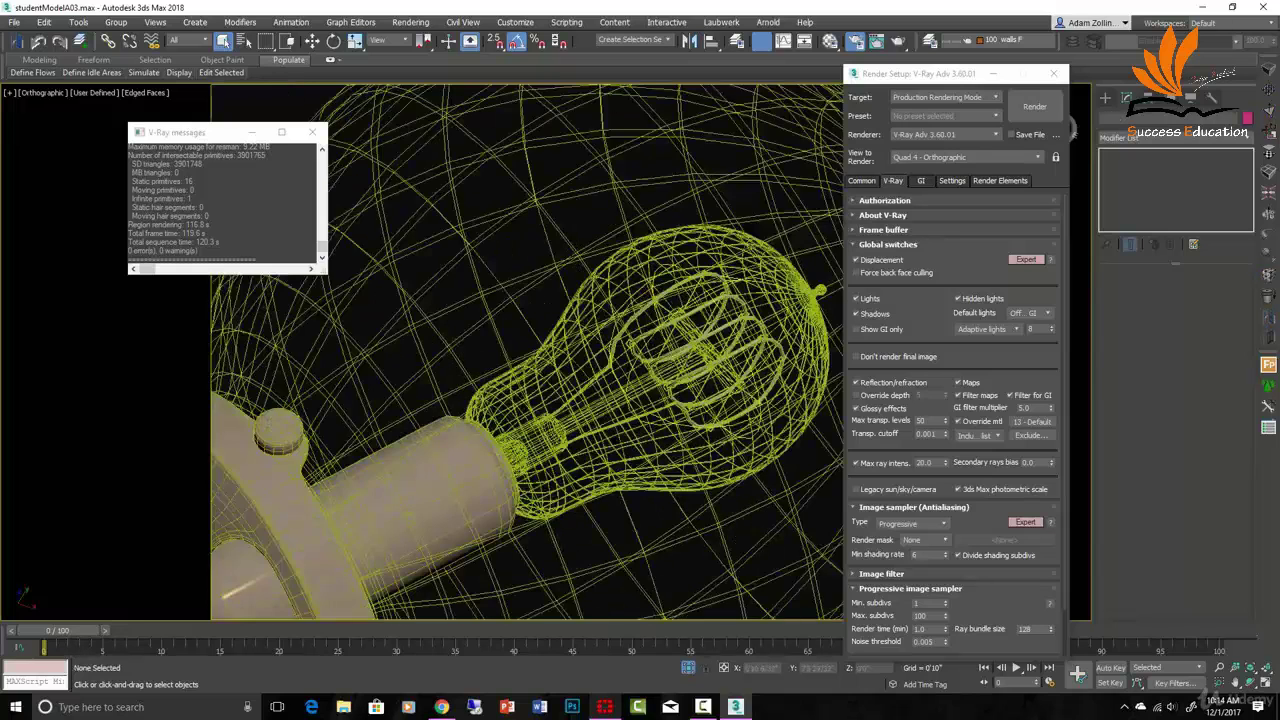
{"action": "key", "text": "shift+g"}
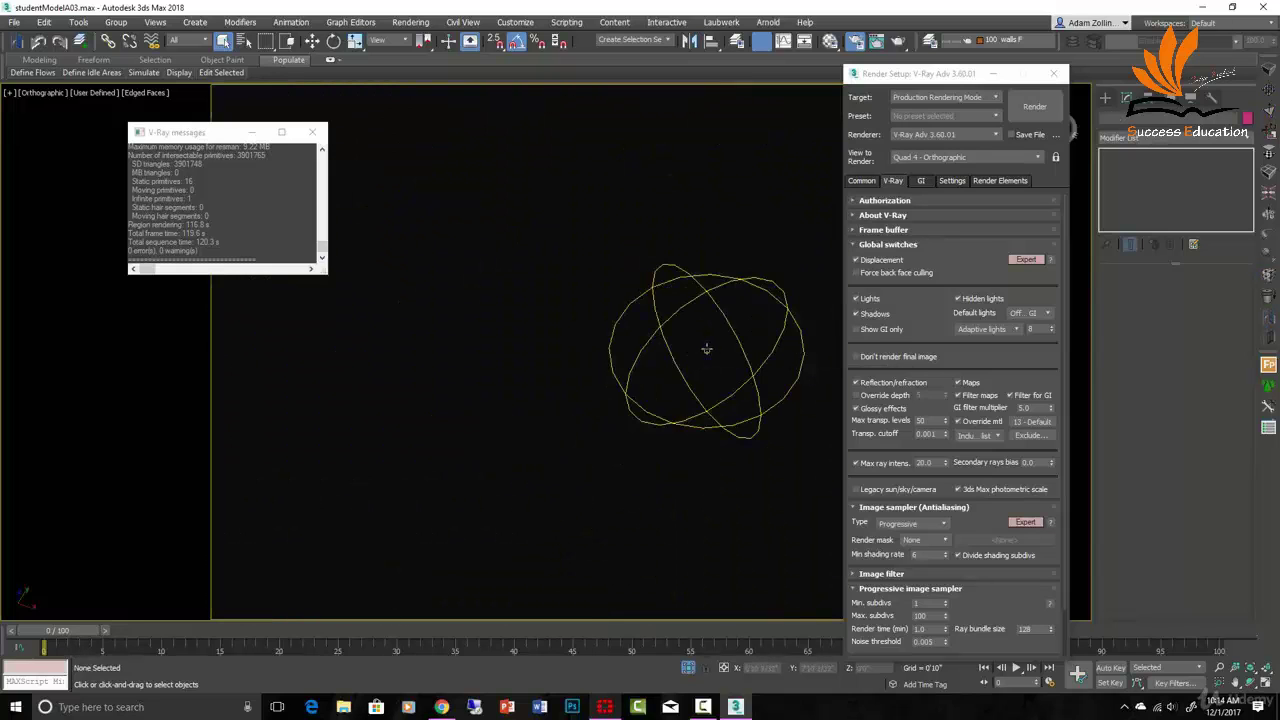
Open up the chandelier's nested groups around the remaining bulb light and select the single sphere VRayLight inside
{"action": "left_click", "coordinate": [706, 348]}
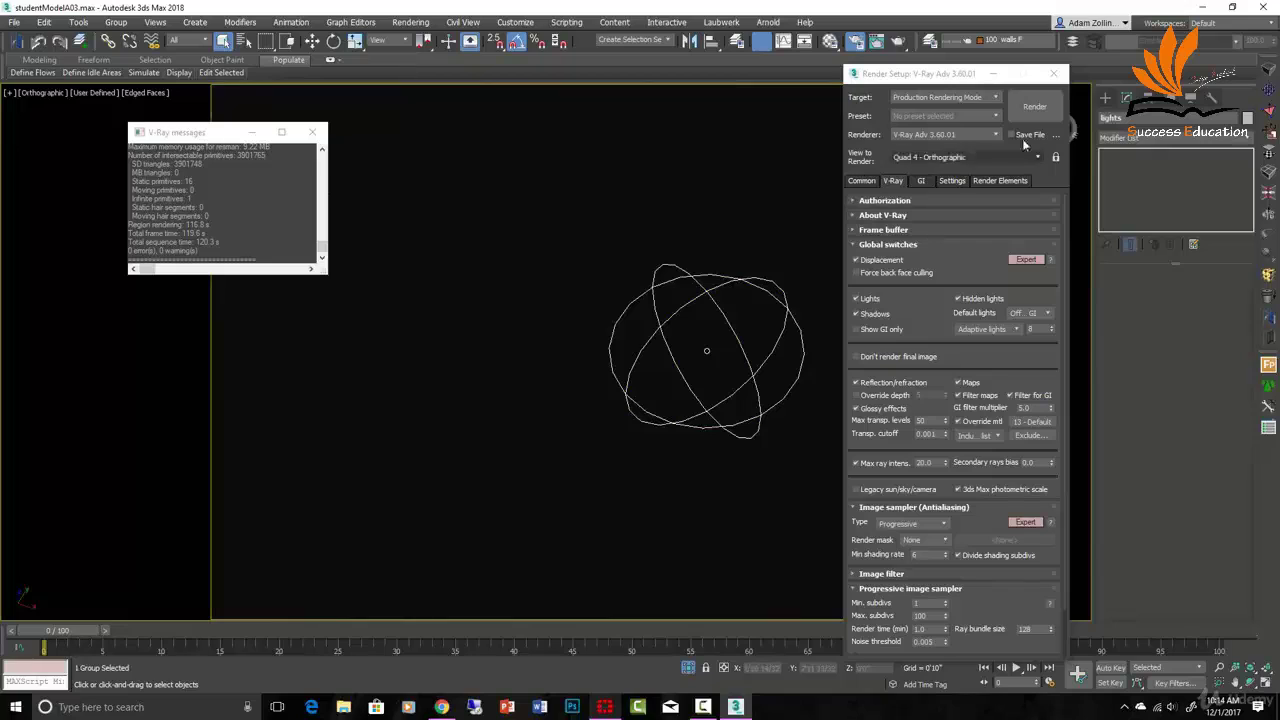
{"action": "left_click", "coordinate": [1273, 317]}
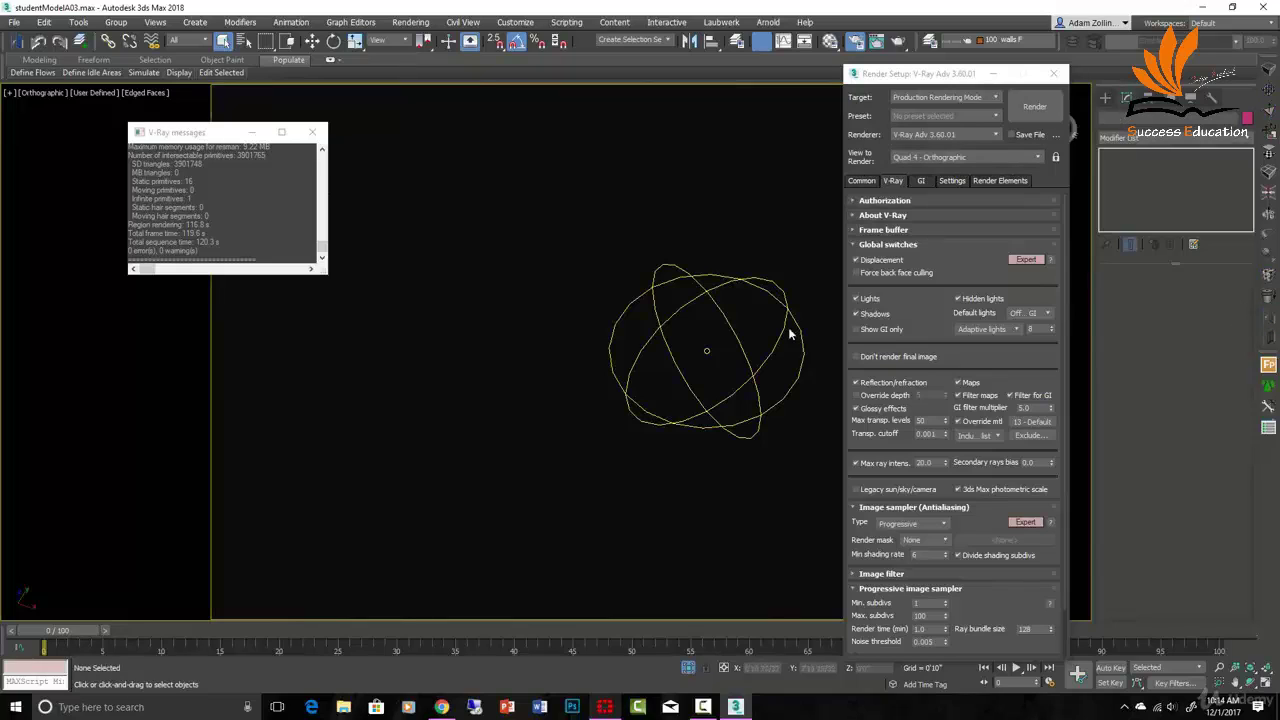
{"action": "left_click", "coordinate": [738, 340]}
{"action": "left_click", "coordinate": [1270, 318]}
{"action": "left_click", "coordinate": [739, 341]}
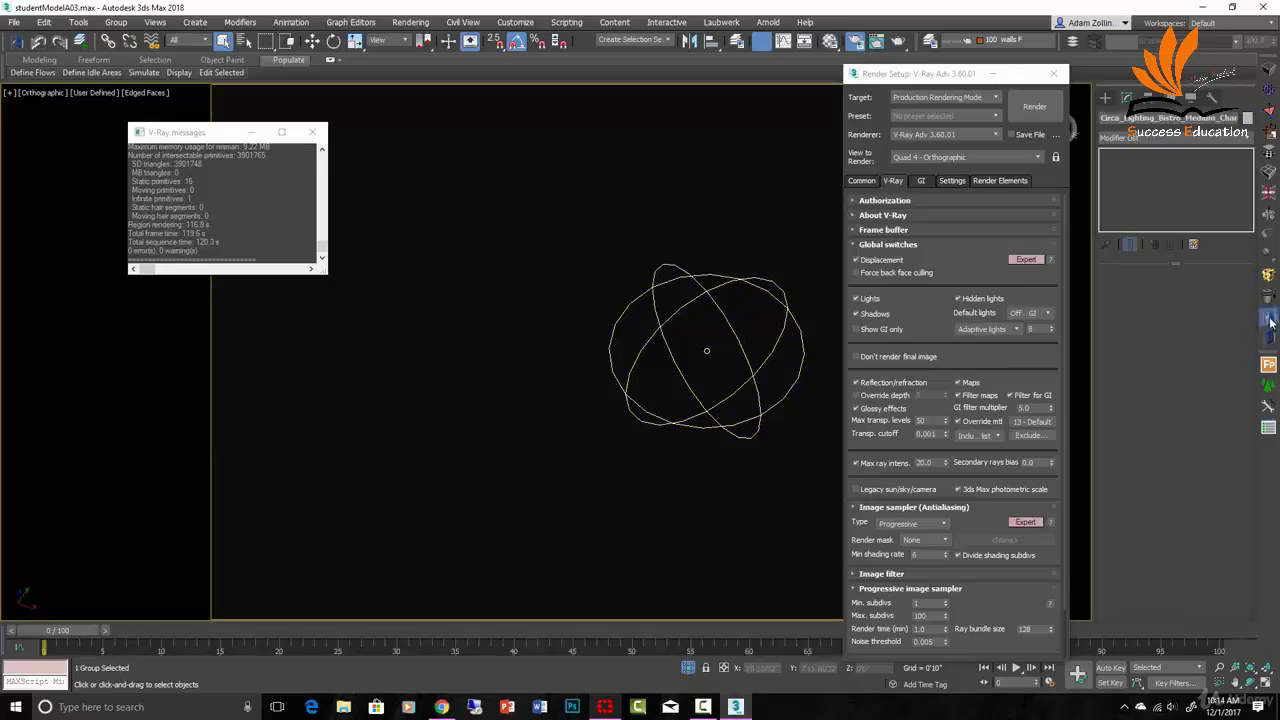
{"action": "left_click", "coordinate": [1268, 320]}
{"action": "left_click", "coordinate": [749, 340]}
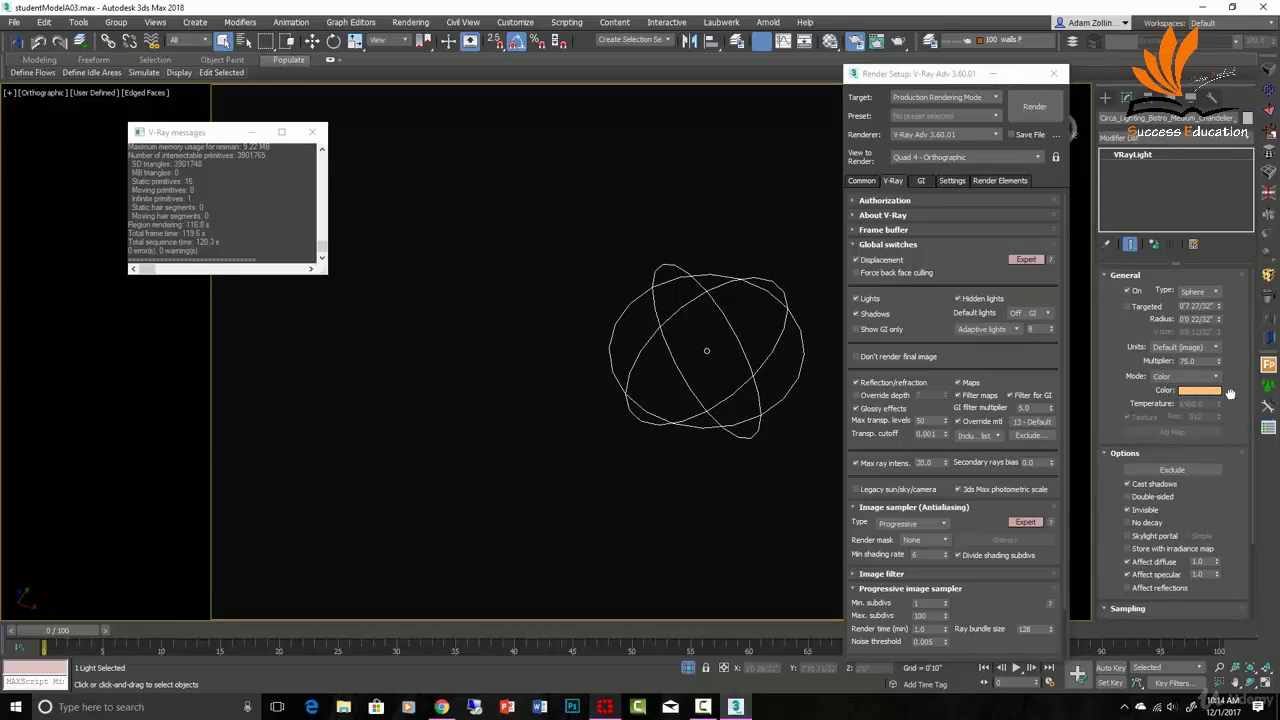
Review the selected sphere light's radius, multiplier, colour and option settings
{"action": "left_click_drag", "start_coordinate": [1230, 412], "coordinate": [1222, 447]}
{"action": "double_click", "coordinate": [1190, 361]}
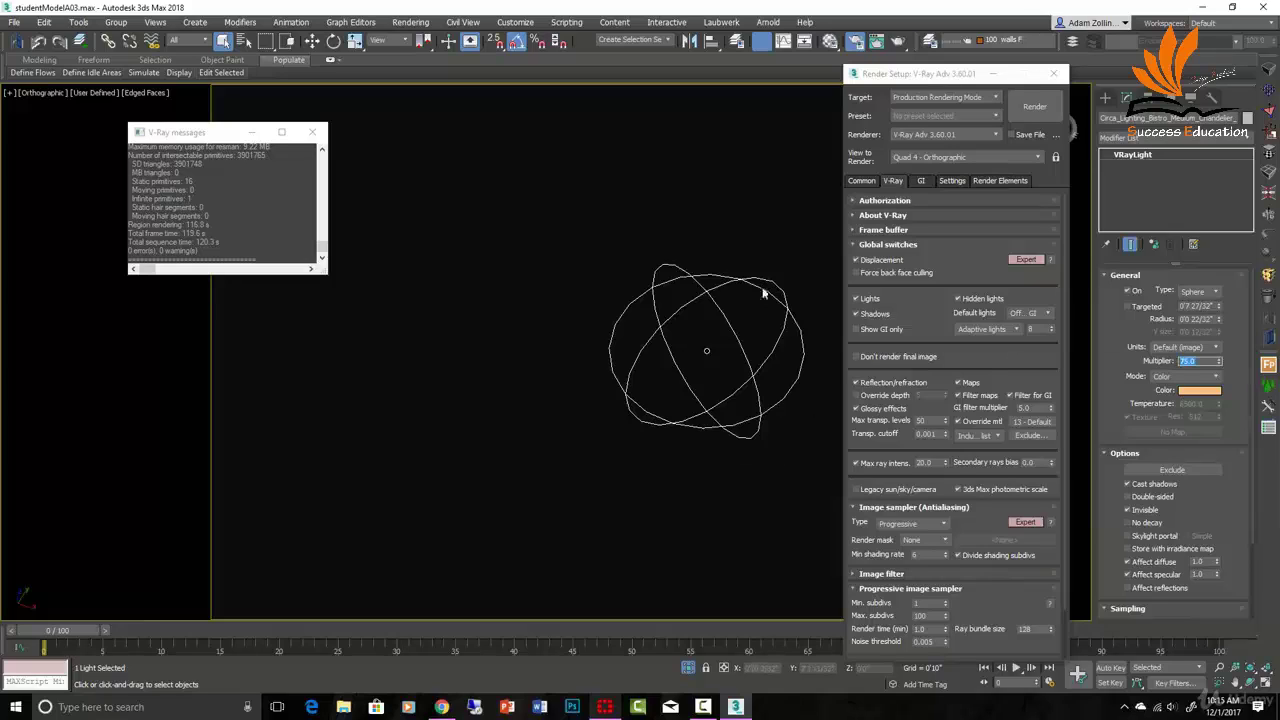
{"action": "scroll", "coordinate": [679, 401], "scroll_direction": "down", "scroll_amount": 2}
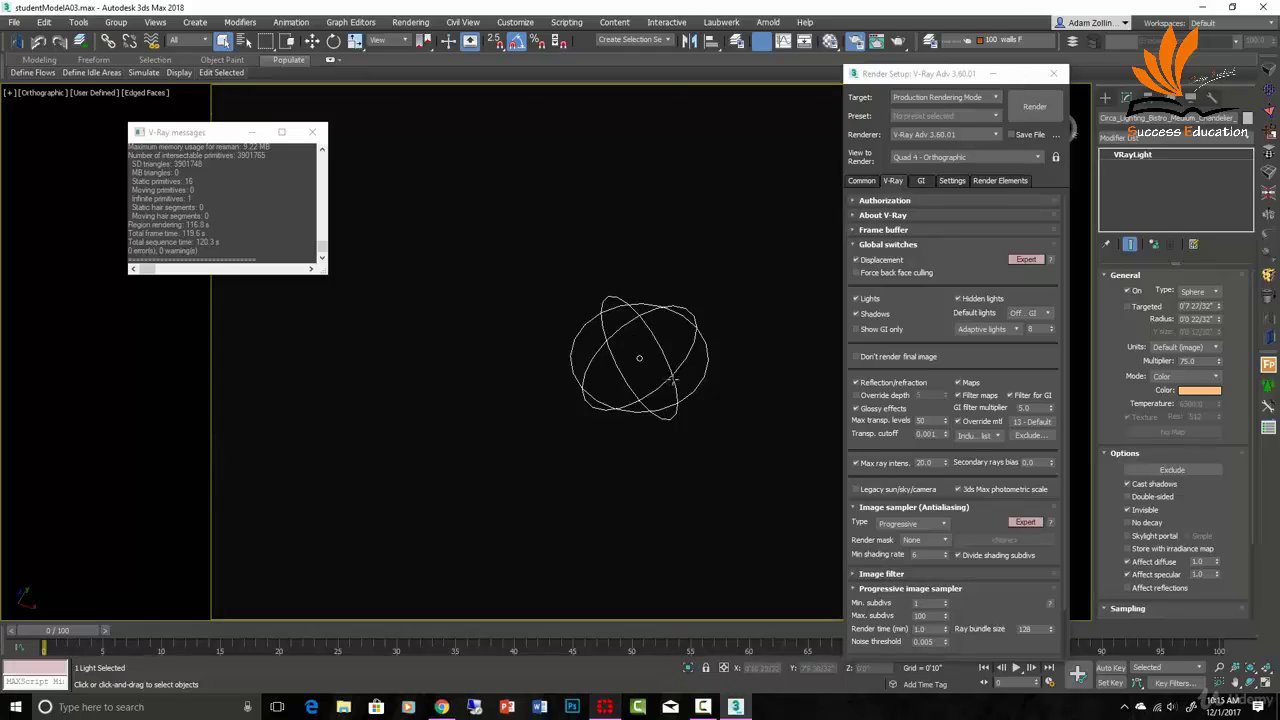
{"action": "scroll", "coordinate": [672, 378], "scroll_direction": "up", "scroll_amount": 2}
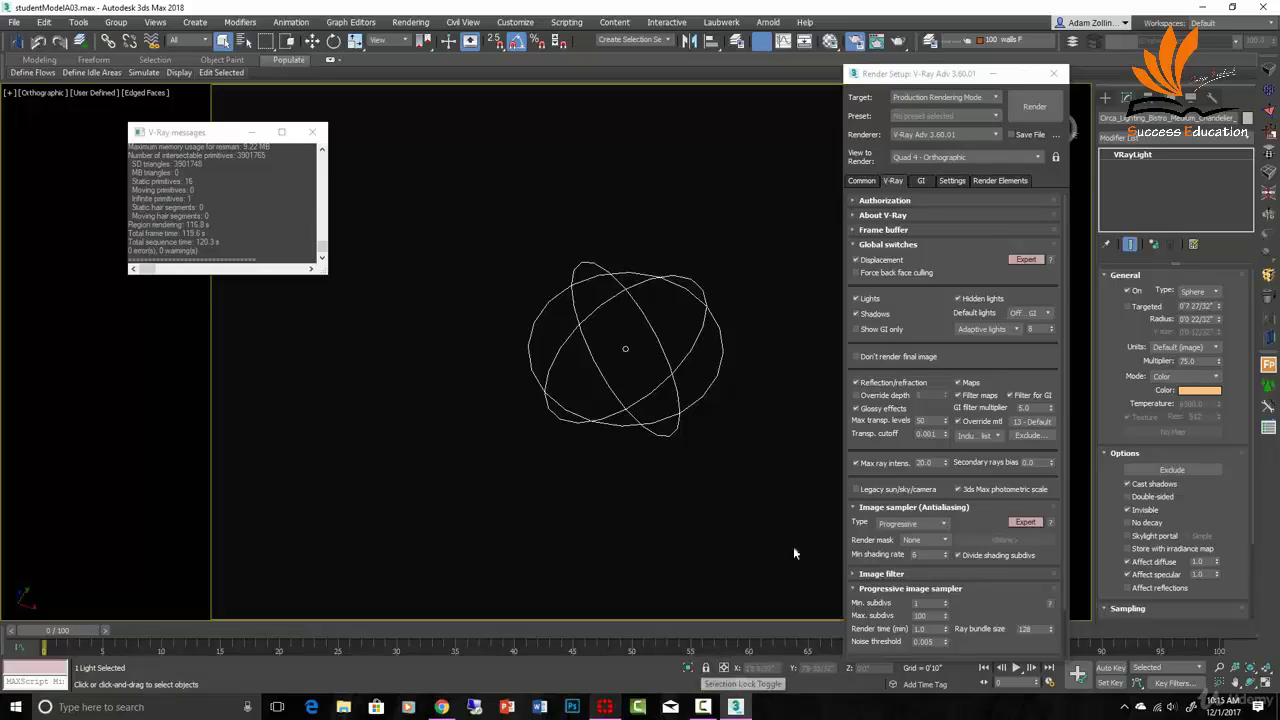
Bring back the hidden geometry and view the dining room through PhysCamera001
{"action": "key", "text": "c"}
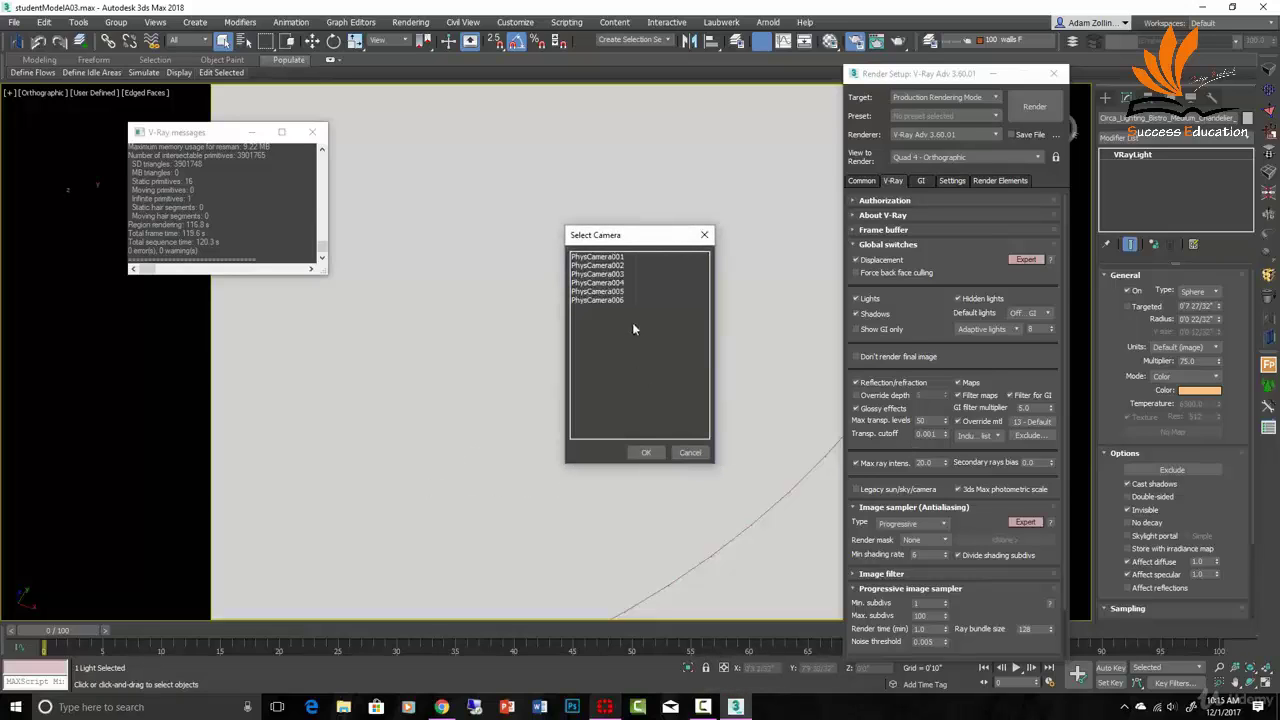
{"action": "left_click", "coordinate": [615, 257]}
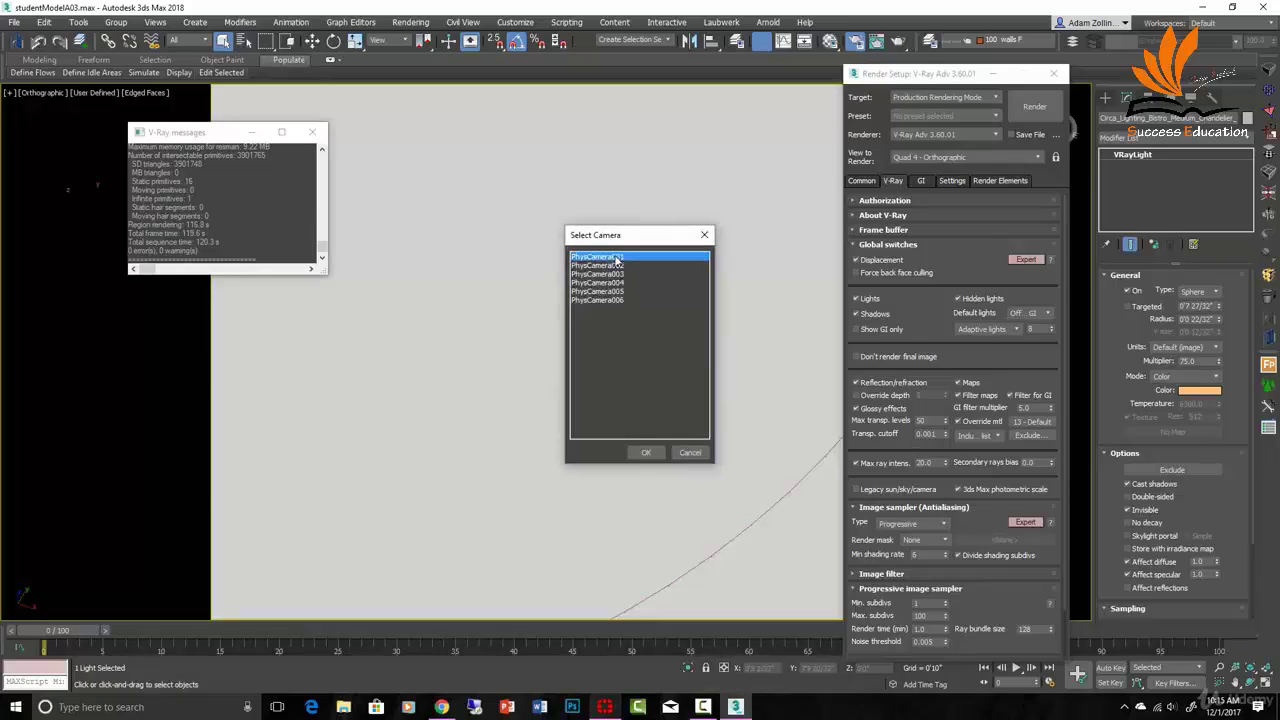
{"action": "left_click", "coordinate": [645, 454]}
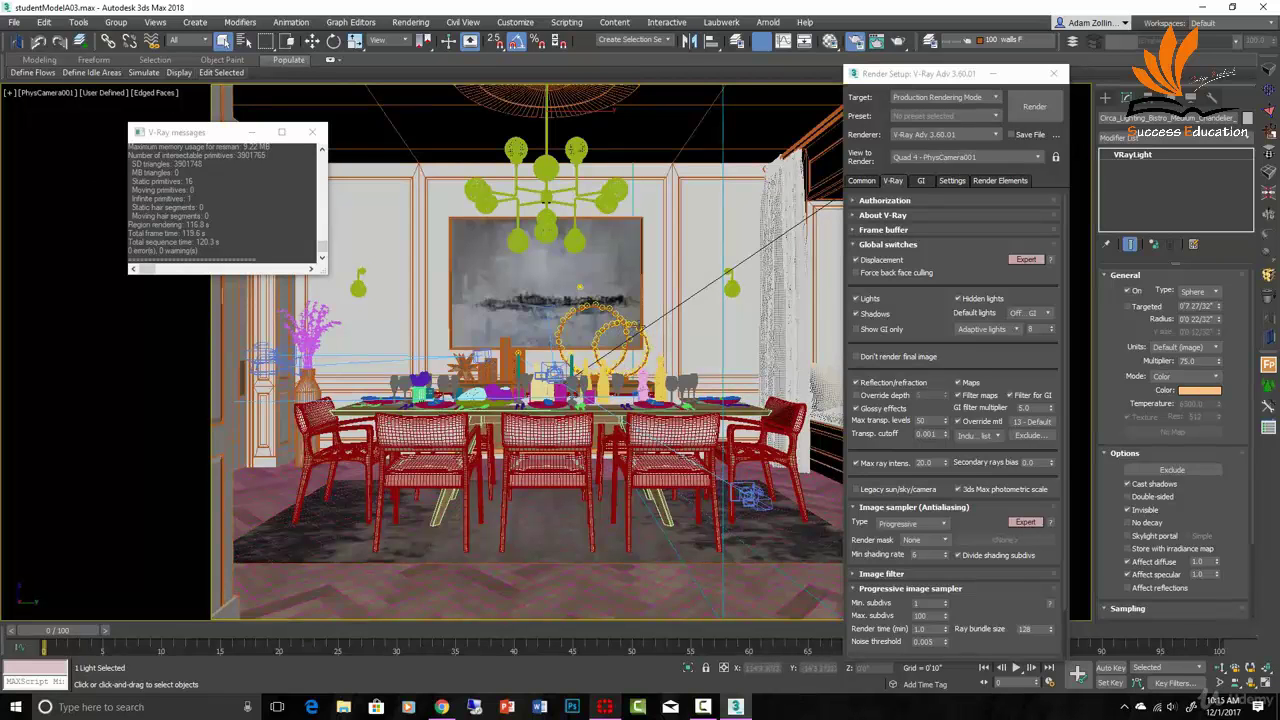
Delete the stray sphere light floating below the chandelier, picking it in the Top view
{"action": "left_click", "coordinate": [580, 288]}
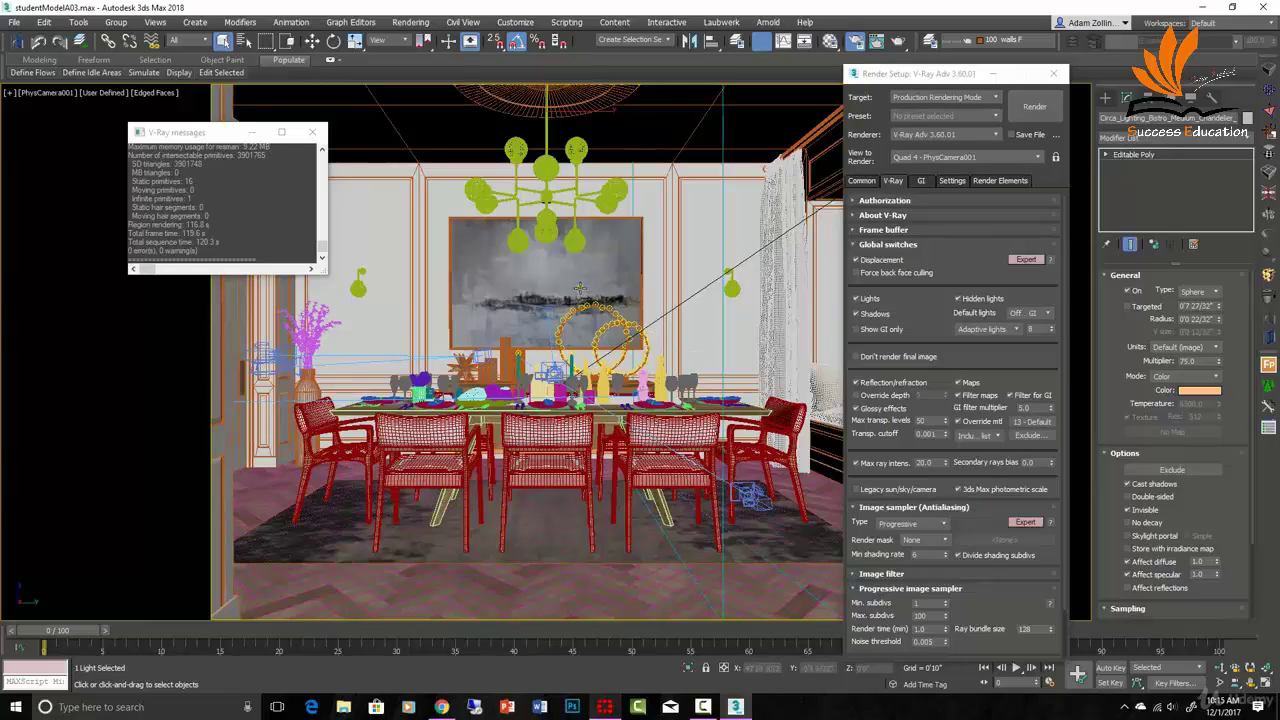
{"action": "key", "text": "t"}
{"action": "scroll", "coordinate": [685, 365], "scroll_direction": "up", "scroll_amount": 6}
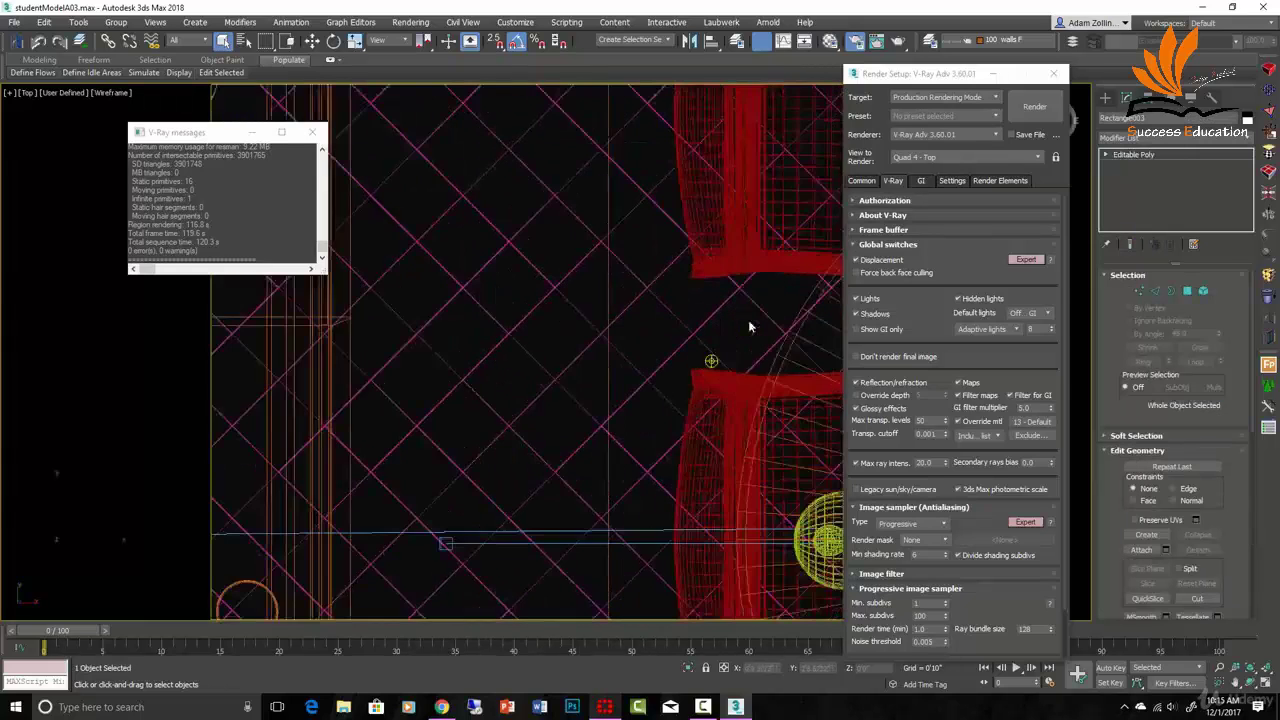
{"action": "left_click", "coordinate": [691, 373]}
{"action": "key", "text": "Delete"}
Examine from above how the sphere light sits inside the round glass bulb on the orange branched fixture
{"action": "scroll", "coordinate": [691, 373], "scroll_direction": "down", "scroll_amount": 5}
{"action": "middle_click_drag", "start_coordinate": [563, 338], "coordinate": [669, 325]}
{"action": "scroll", "coordinate": [407, 248], "scroll_direction": "up", "scroll_amount": 10}
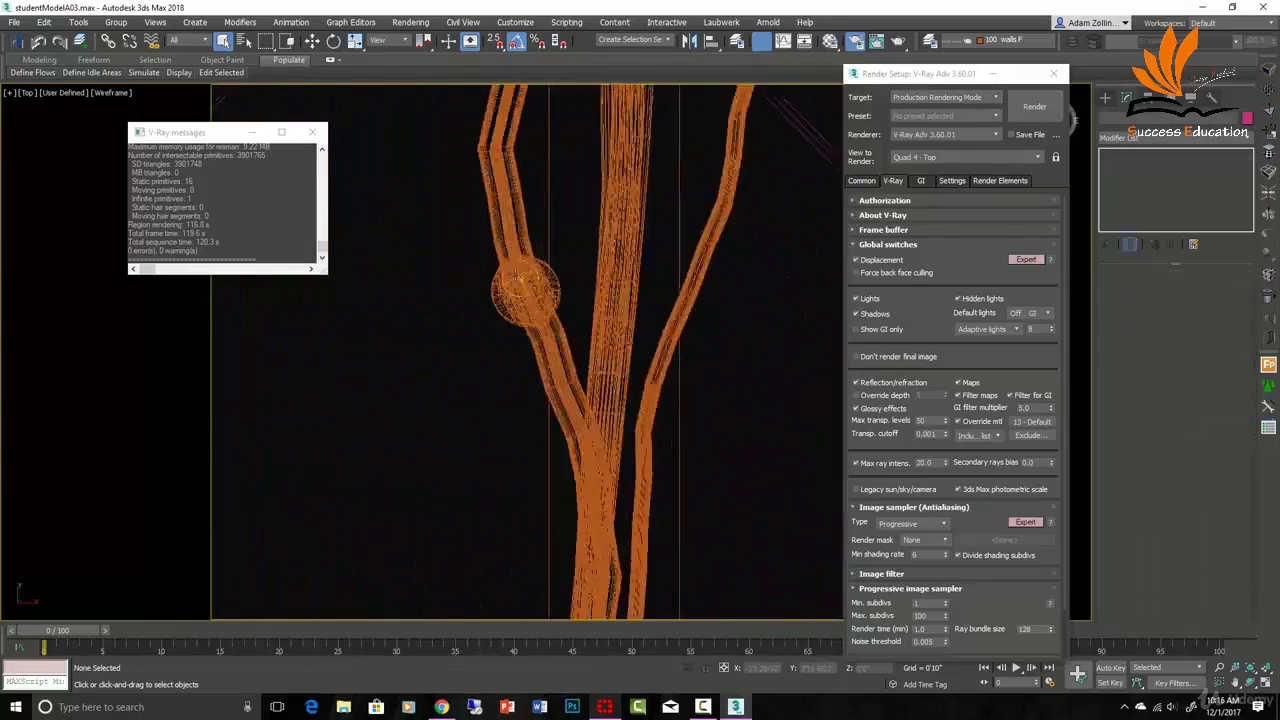
{"action": "scroll", "coordinate": [510, 260], "scroll_direction": "up", "scroll_amount": 3}
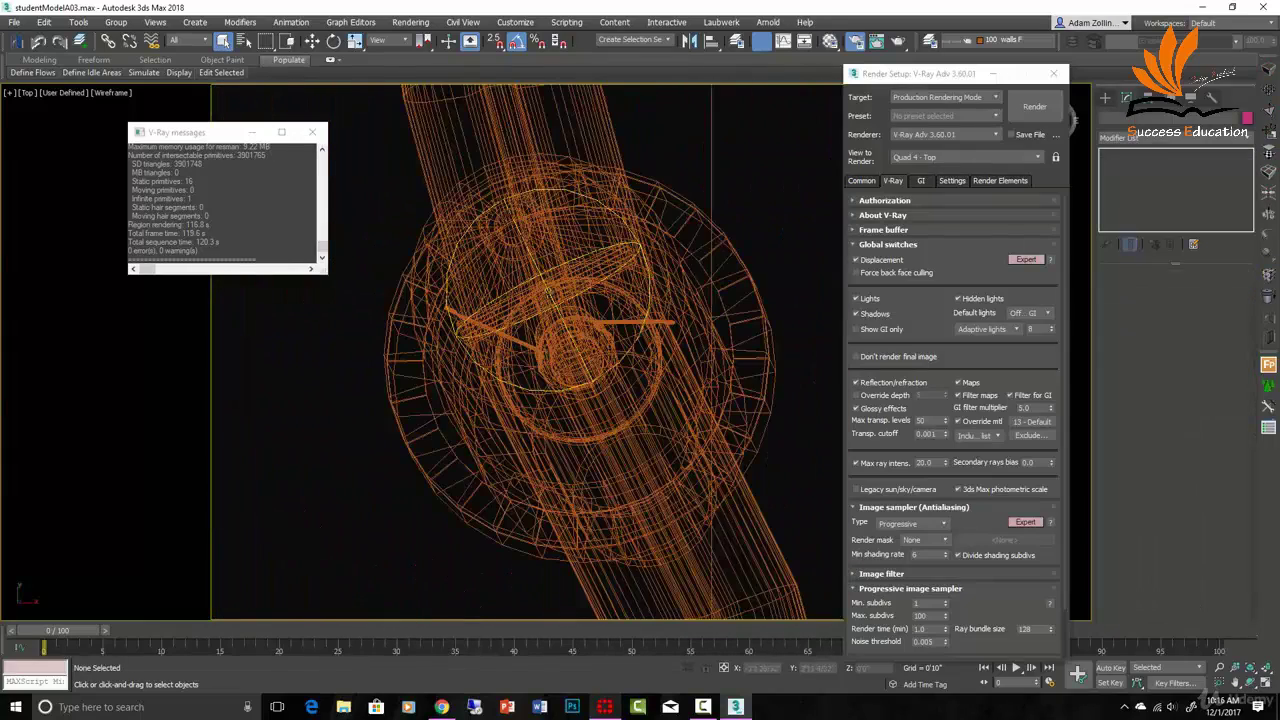
{"action": "scroll", "coordinate": [600, 295], "scroll_direction": "down", "scroll_amount": 10}
View the scene through PhysCamera006
{"action": "key", "text": "c"}
{"action": "left_click", "coordinate": [621, 300]}
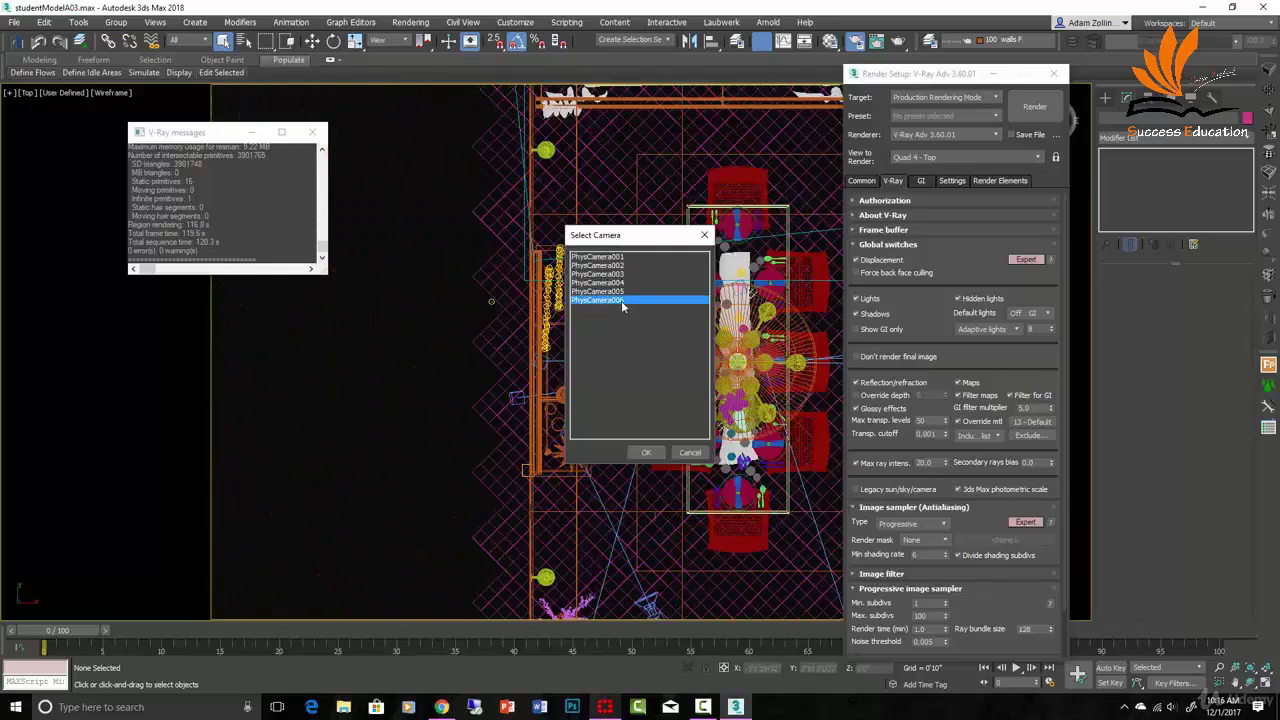
{"action": "left_click", "coordinate": [647, 452]}
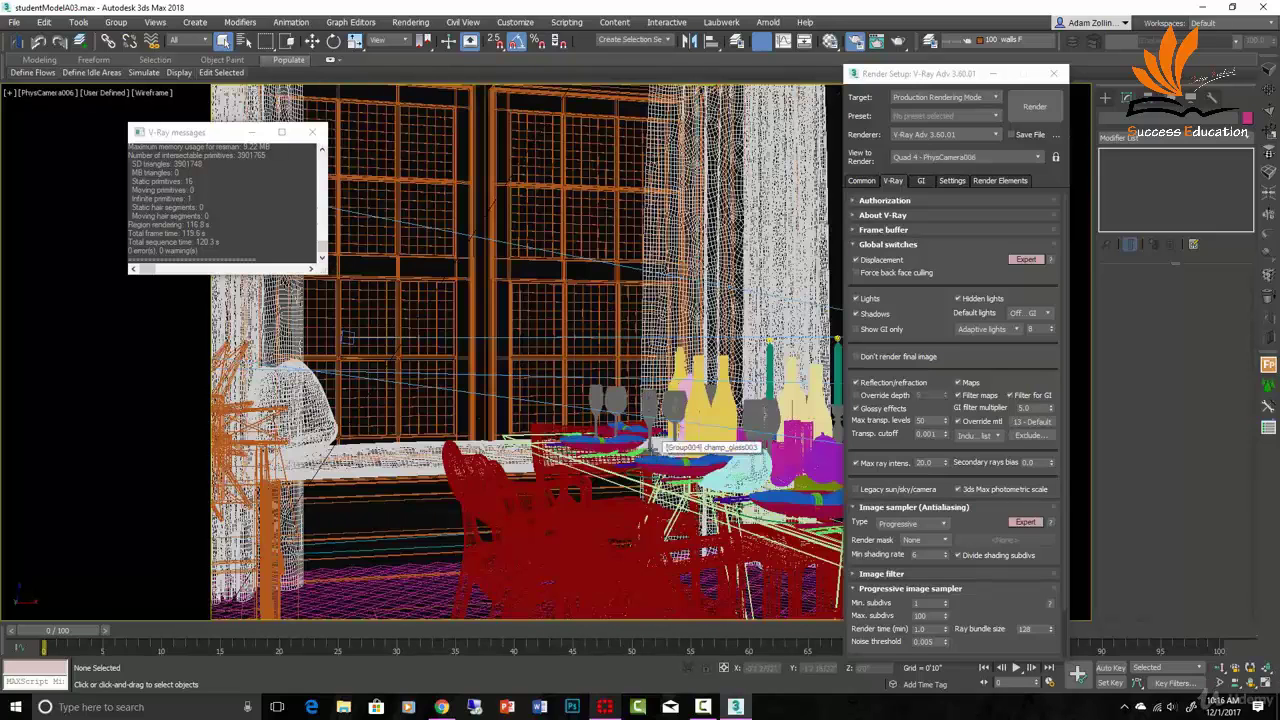
Set the viewport to PhysCamera001 and change it from wireframe to shaded display
{"action": "key", "text": "c"}
{"action": "left_click", "coordinate": [615, 258]}
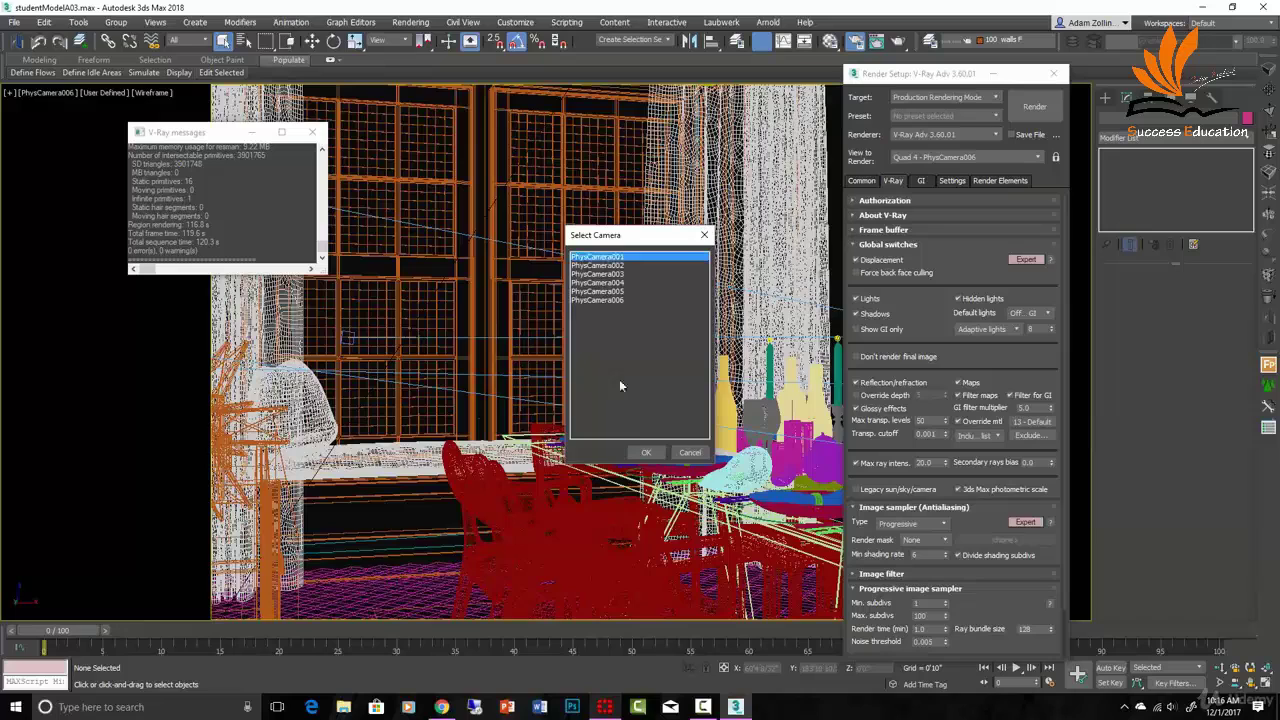
{"action": "left_click", "coordinate": [646, 453]}
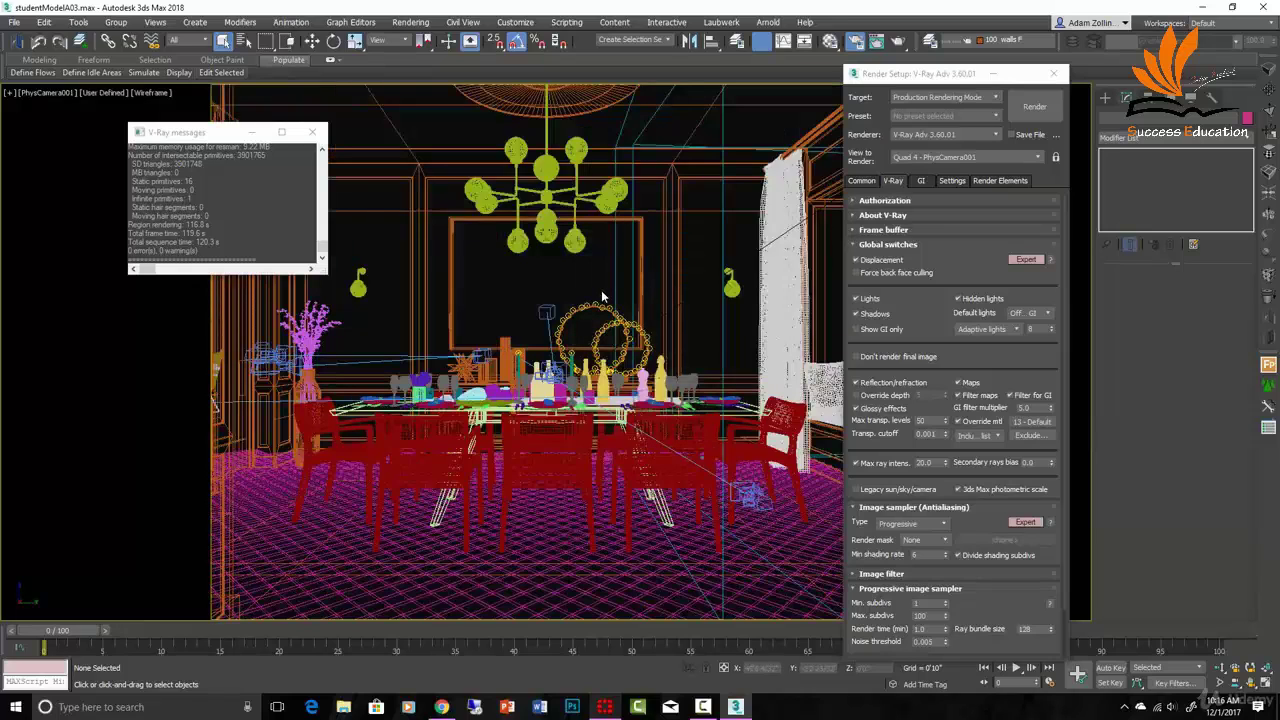
{"action": "key", "text": "F3"}
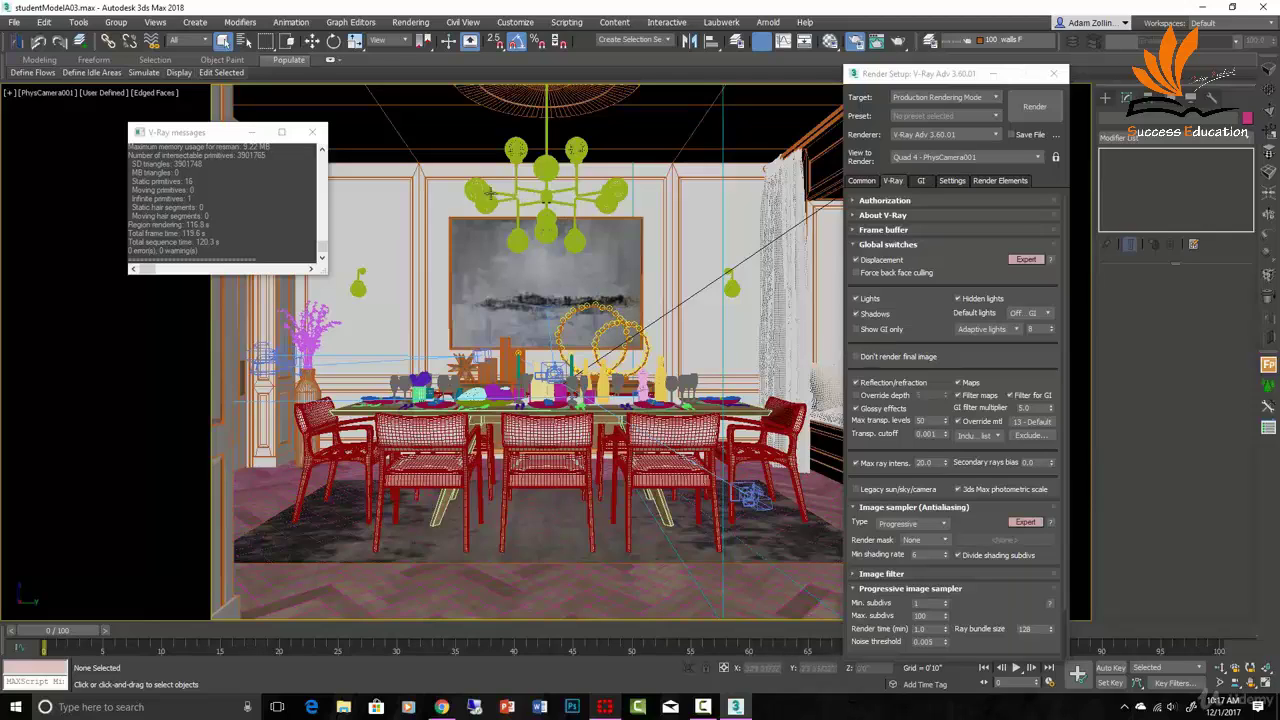
Show the last render in the V-Ray frame buffer and examine the chandelier, sconce, candle and window lighting, both close up and as a whole
{"action": "left_click", "coordinate": [873, 231]}
{"action": "left_click", "coordinate": [996, 254]}
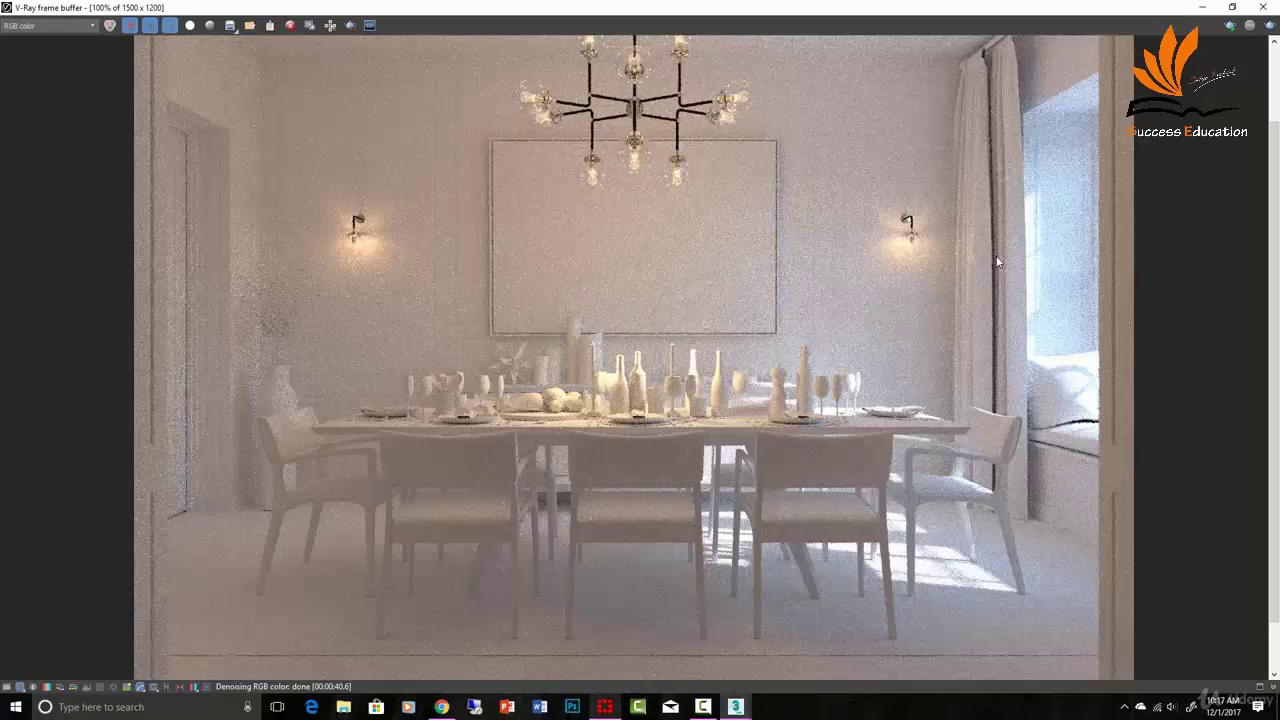
{"action": "scroll", "coordinate": [929, 373], "scroll_direction": "down", "scroll_amount": 2}
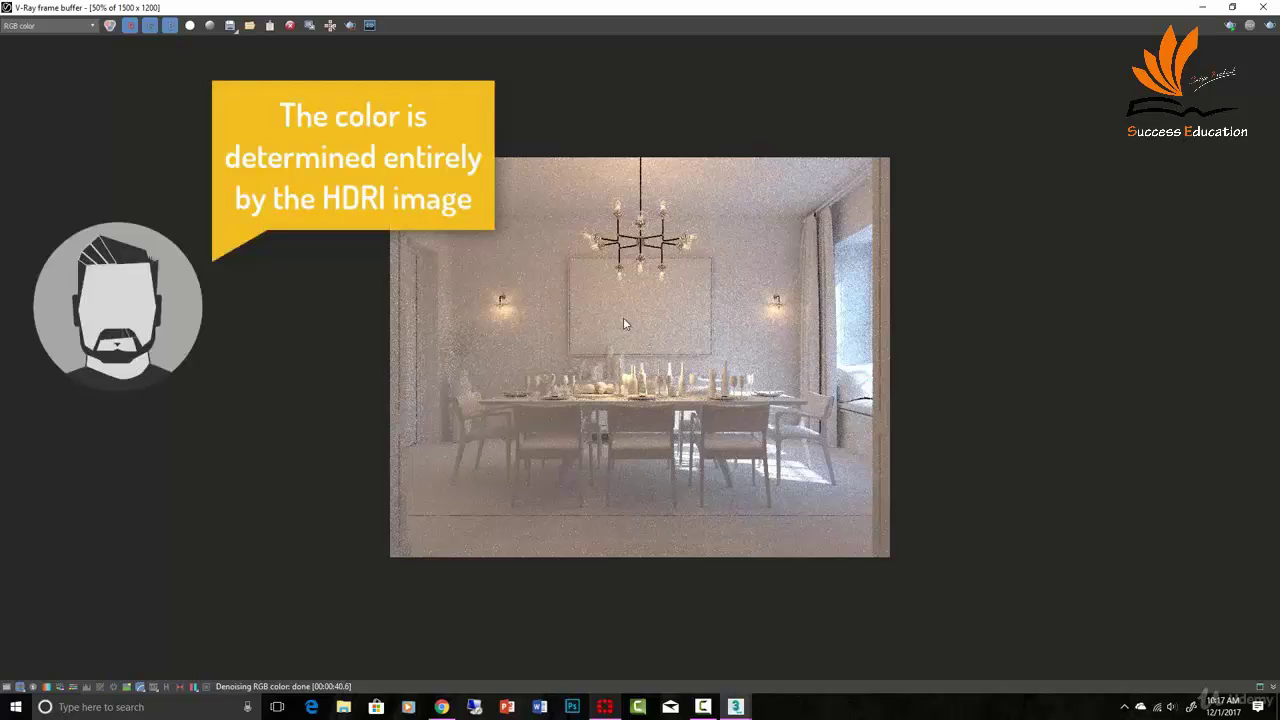
{"action": "scroll", "coordinate": [623, 317], "scroll_direction": "up", "scroll_amount": 2}
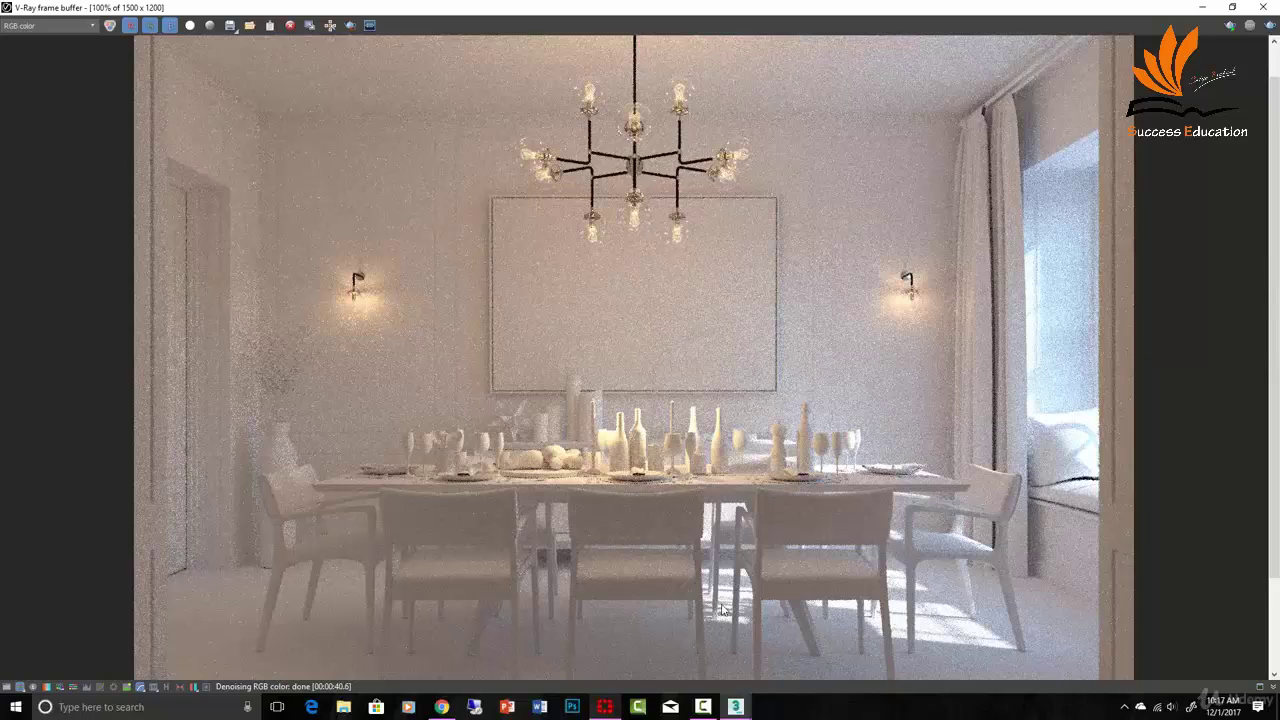
{"action": "scroll", "coordinate": [749, 522], "scroll_direction": "down", "scroll_amount": 2}
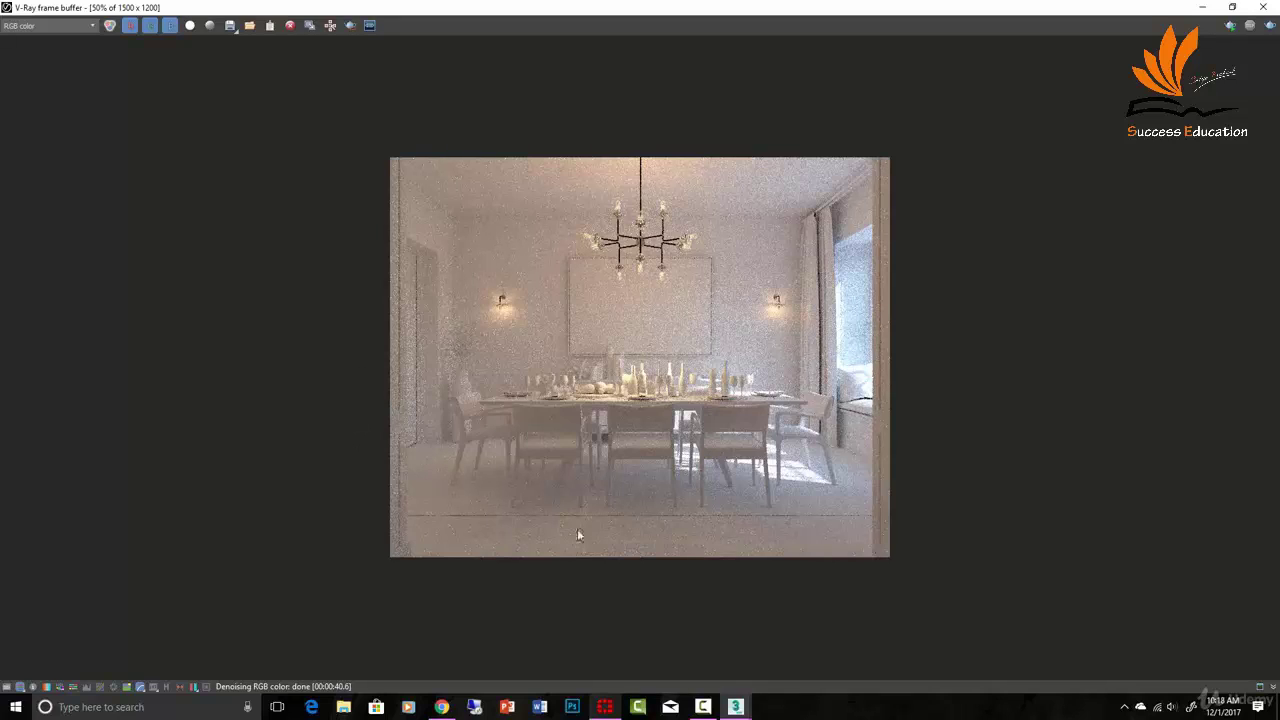
{"action": "double_click", "coordinate": [635, 401]}
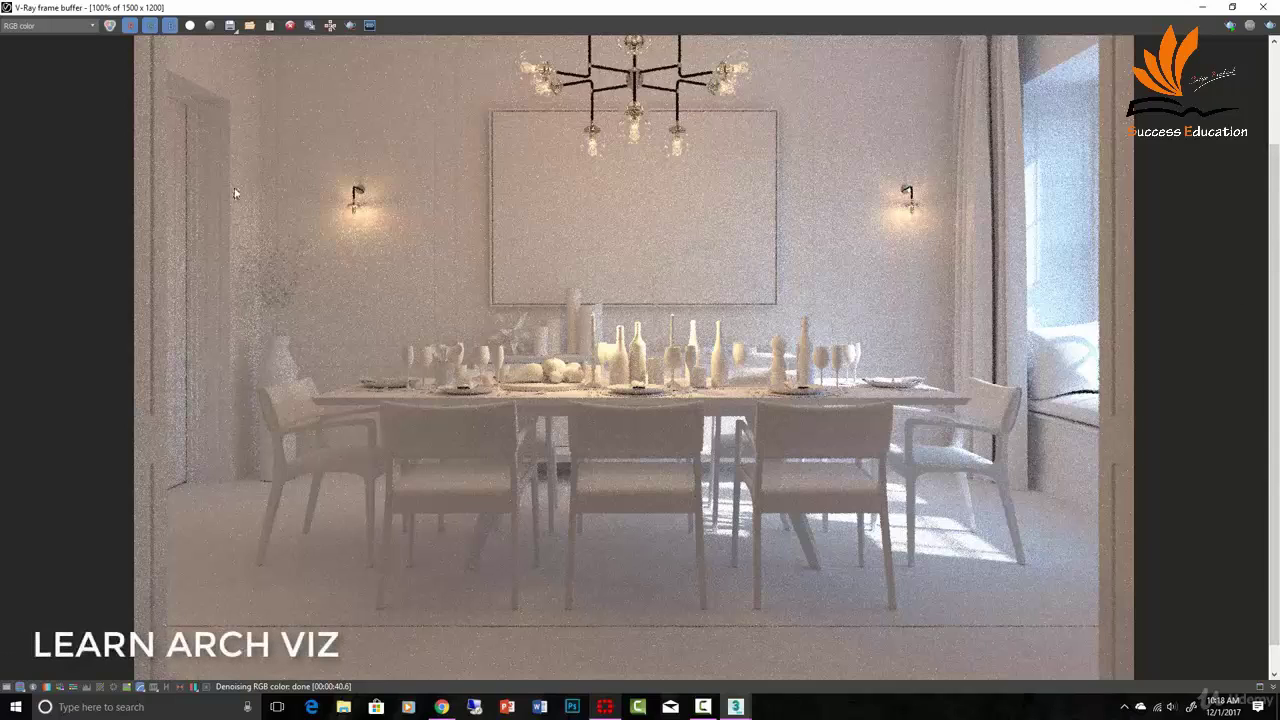
{"action": "scroll", "coordinate": [787, 415], "scroll_direction": "down", "scroll_amount": 1}
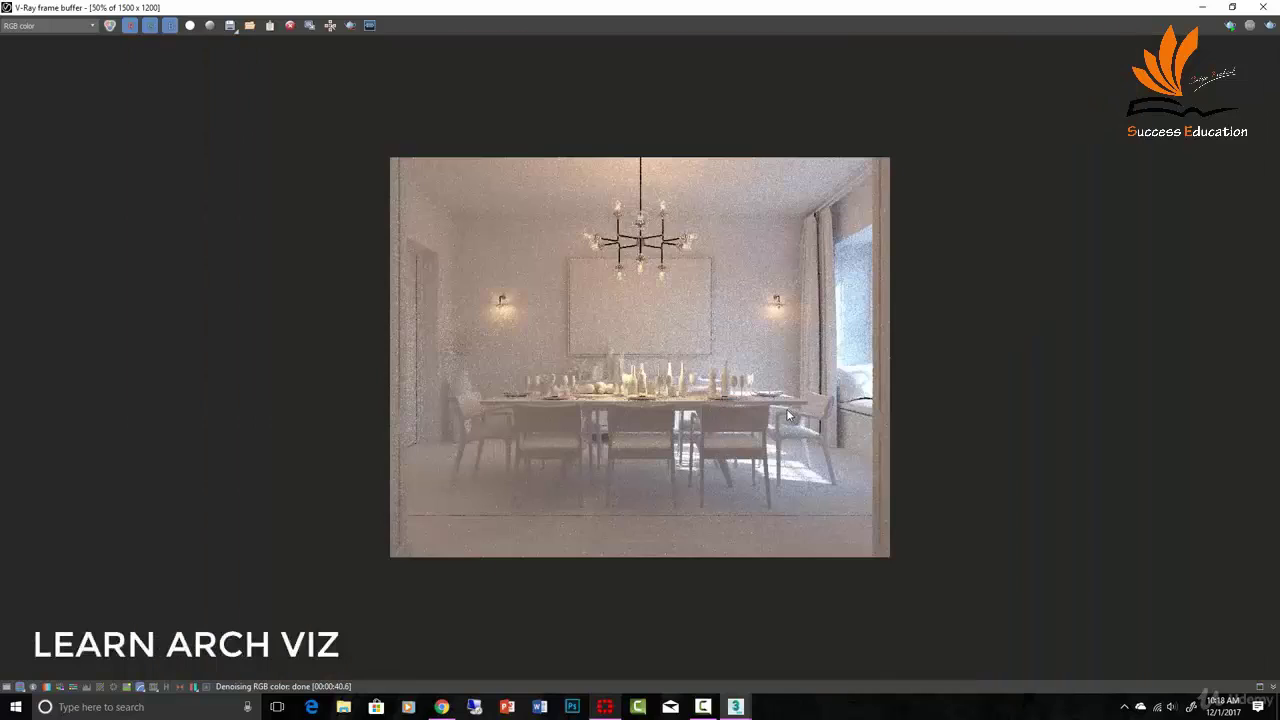